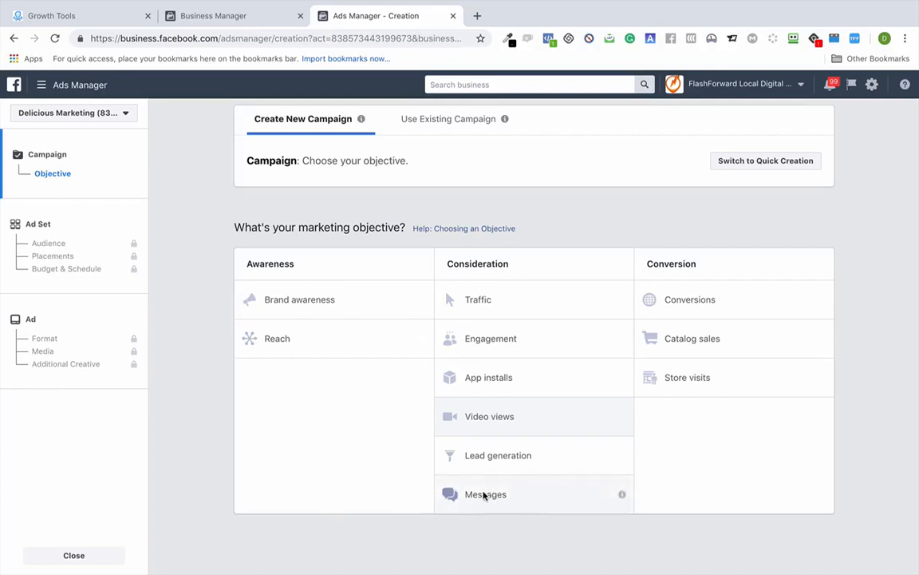
- Choose the Messages objective, name the campaign 'Birthday Example', and continue to the ad set
{"action": "left_click", "coordinate": [484, 493]}
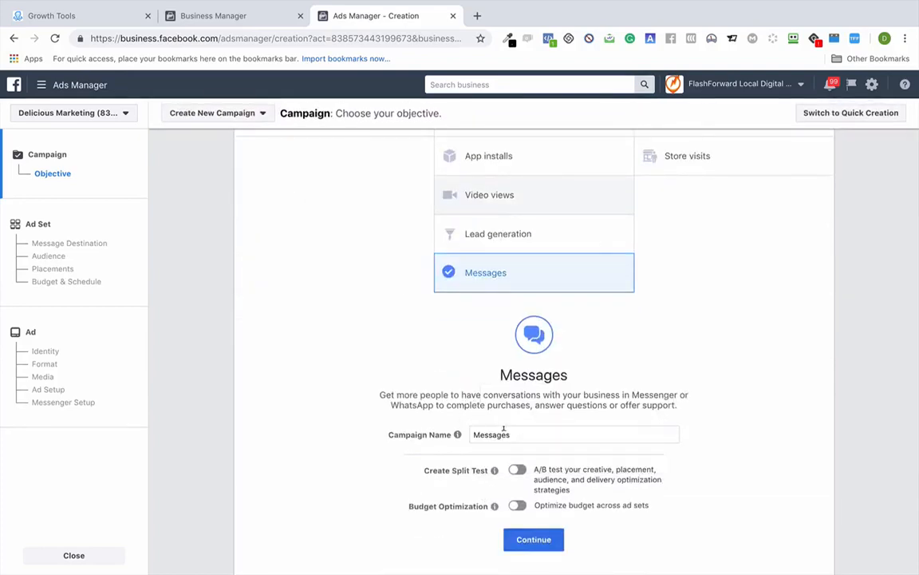
{"action": "left_click", "coordinate": [503, 431]}
{"action": "double_click", "coordinate": [503, 433]}
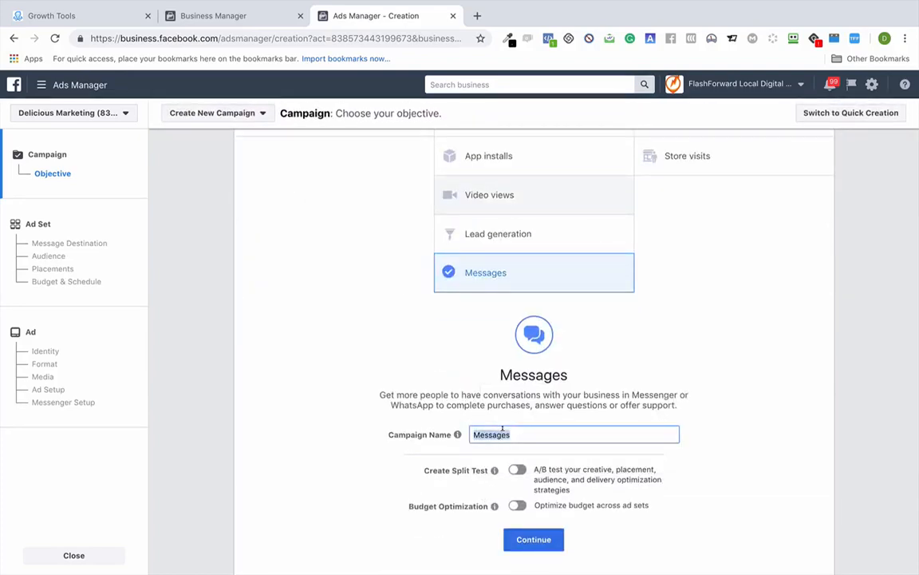
{"action": "type", "text": "Birthday Example"}
{"action": "left_click", "coordinate": [355, 493]}
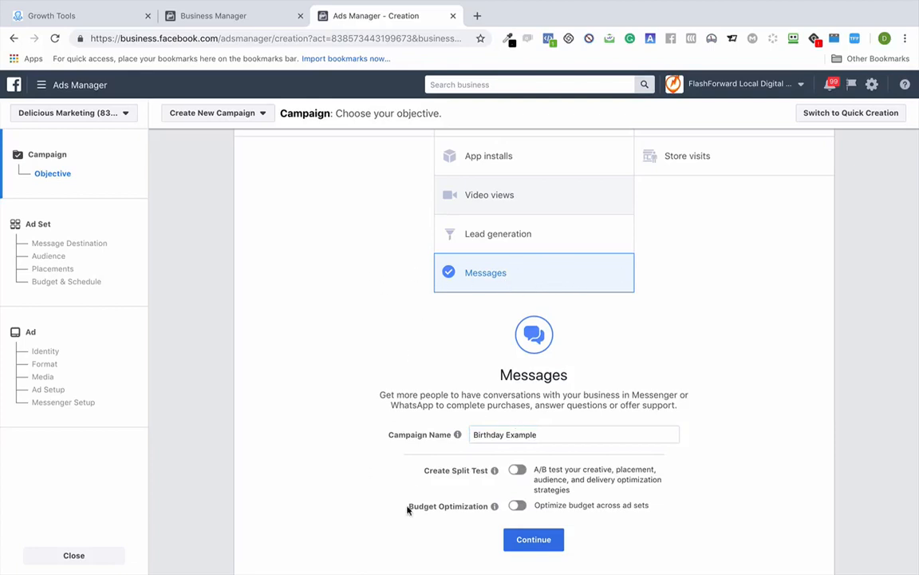
{"action": "left_click", "coordinate": [548, 541]}
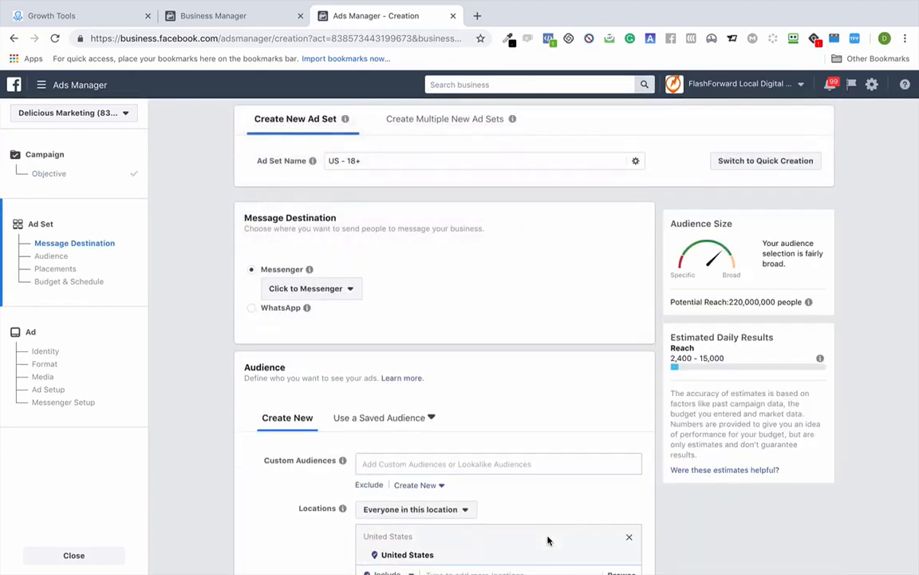
{"action": "scroll", "coordinate": [520, 238], "scroll_direction": "down", "scroll_amount": 1}
{"action": "scroll", "coordinate": [520, 239], "scroll_direction": "up", "scroll_amount": 1}
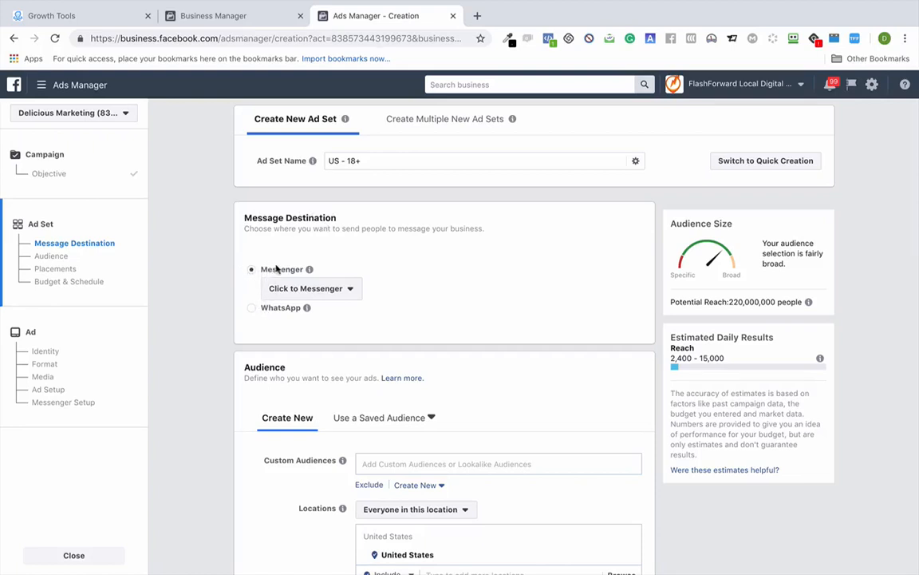
{"action": "left_click", "coordinate": [335, 292]}
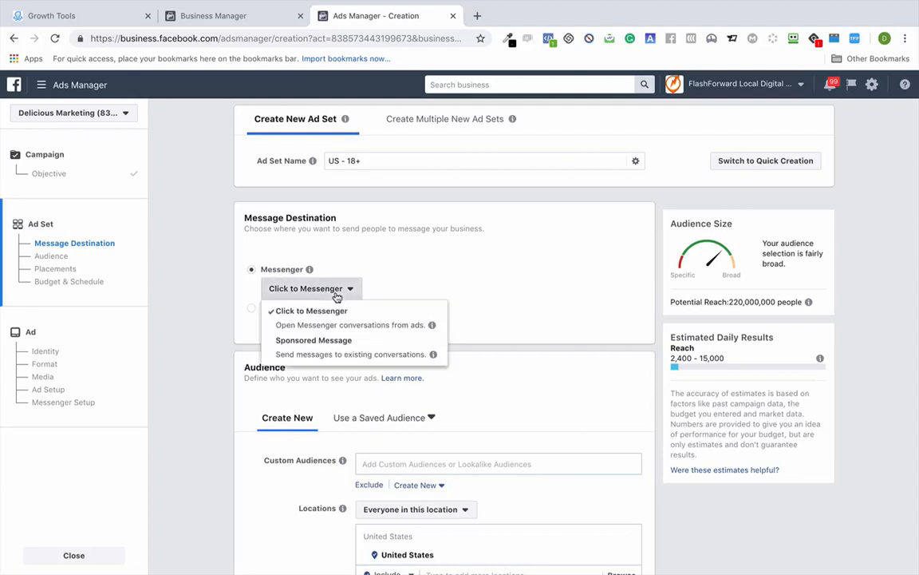
{"action": "left_click", "coordinate": [416, 256]}
{"action": "scroll", "coordinate": [416, 256], "scroll_direction": "down", "scroll_amount": 2}
{"action": "scroll", "coordinate": [416, 257], "scroll_direction": "down", "scroll_amount": 2}
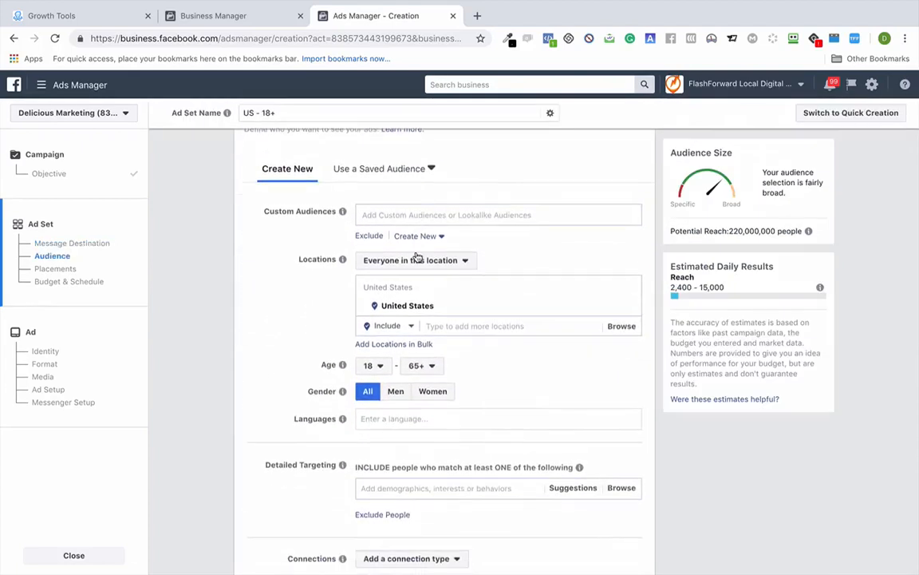
{"action": "scroll", "coordinate": [417, 257], "scroll_direction": "up", "scroll_amount": 1}
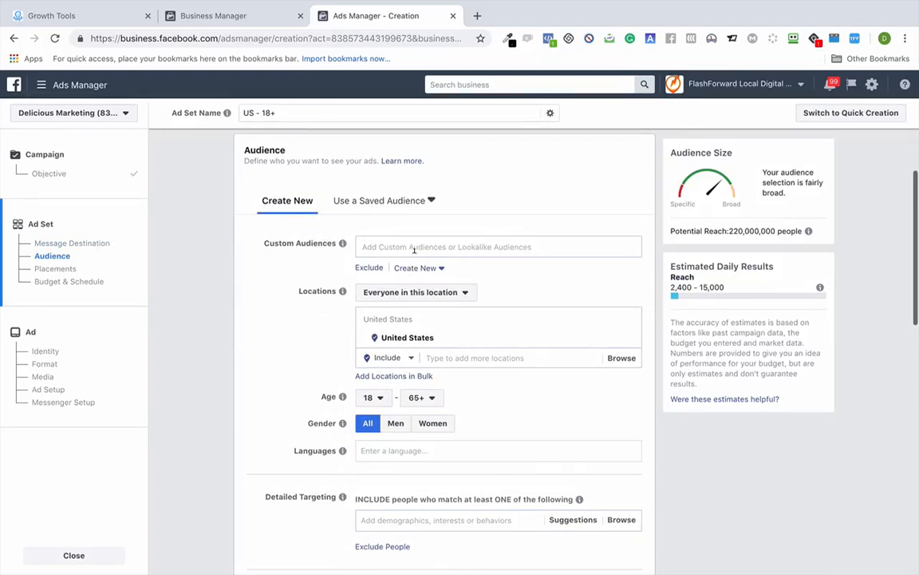
{"action": "mouse_move", "coordinate": [627, 337]}
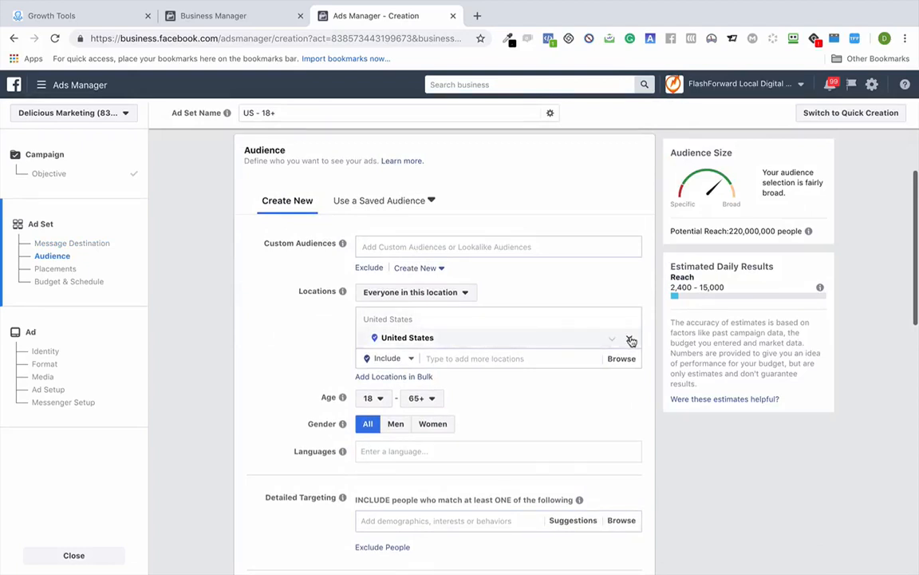
- Remove United States from the locations and add zip code 15632
{"action": "left_click", "coordinate": [630, 339]}
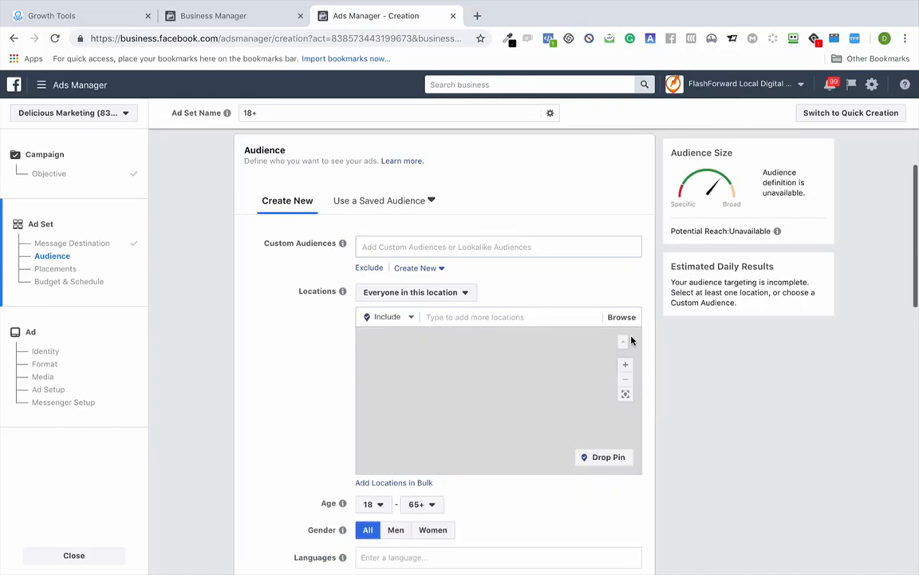
{"action": "left_click", "coordinate": [455, 314]}
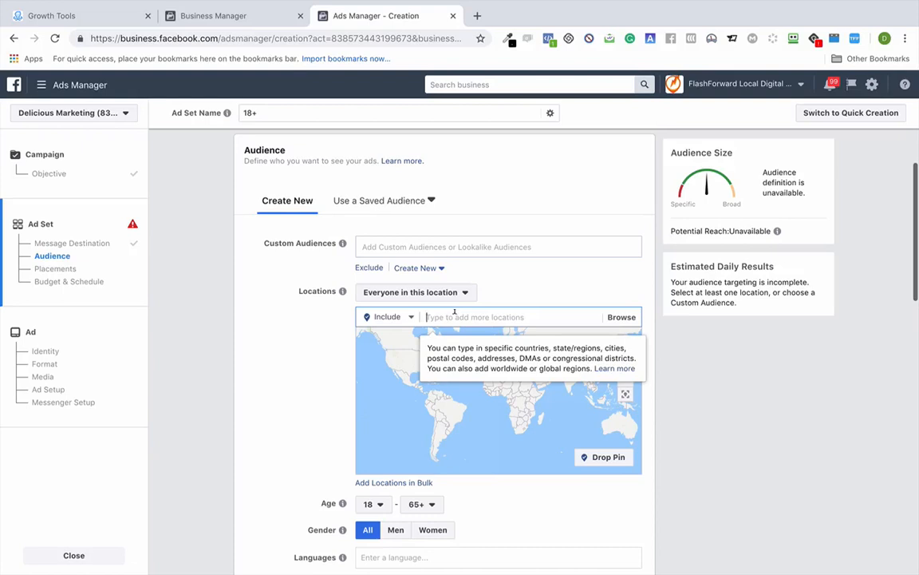
{"action": "type", "text": "15632"}
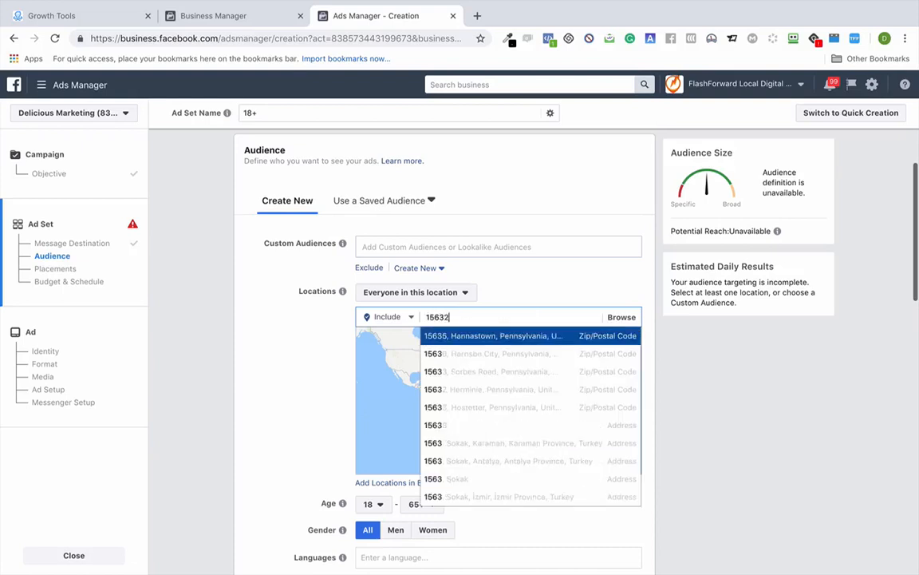
{"action": "left_click", "coordinate": [483, 336]}
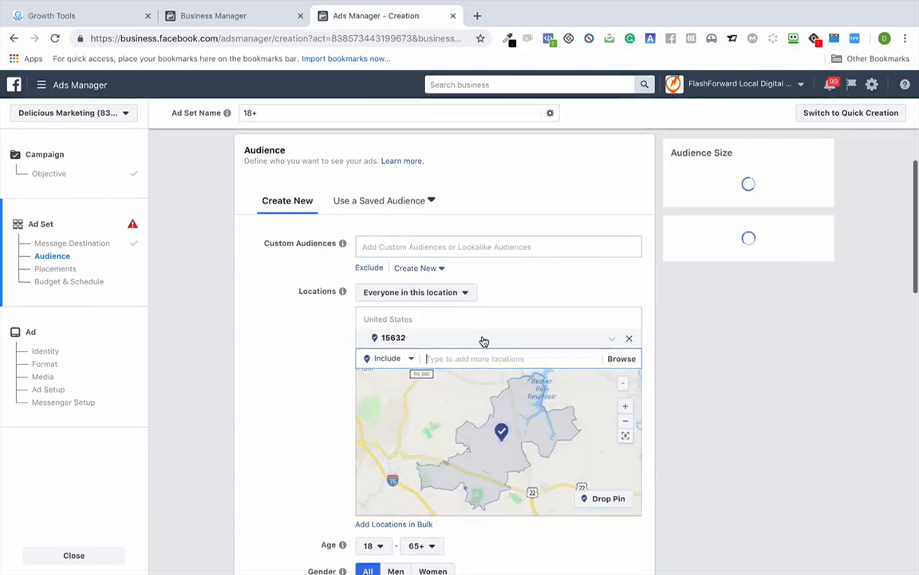
- Add zip codes 15668 and 15601, discarding the mistakenly added 16558
{"action": "type", "text": "1"}
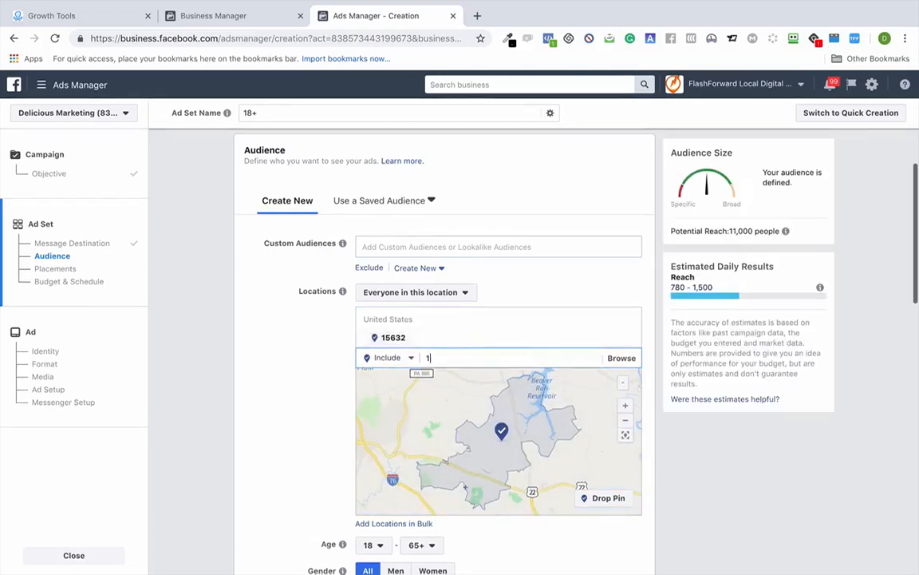
{"action": "type", "text": "6558"}
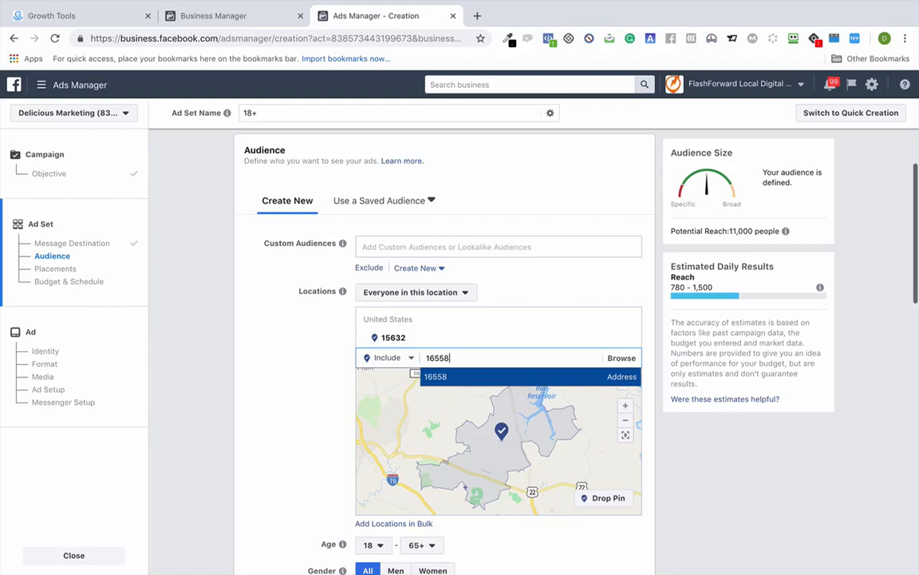
{"action": "left_click", "coordinate": [441, 376]}
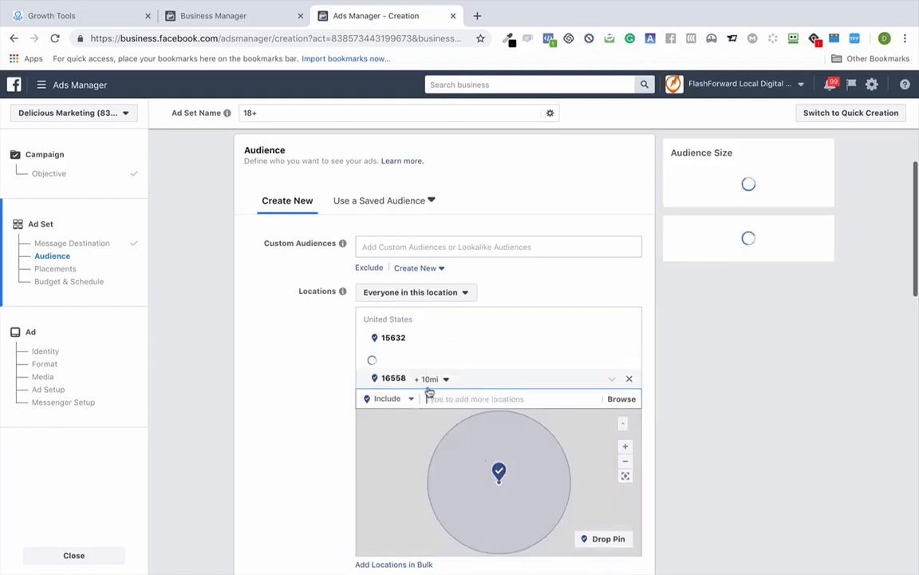
{"action": "left_click", "coordinate": [631, 381]}
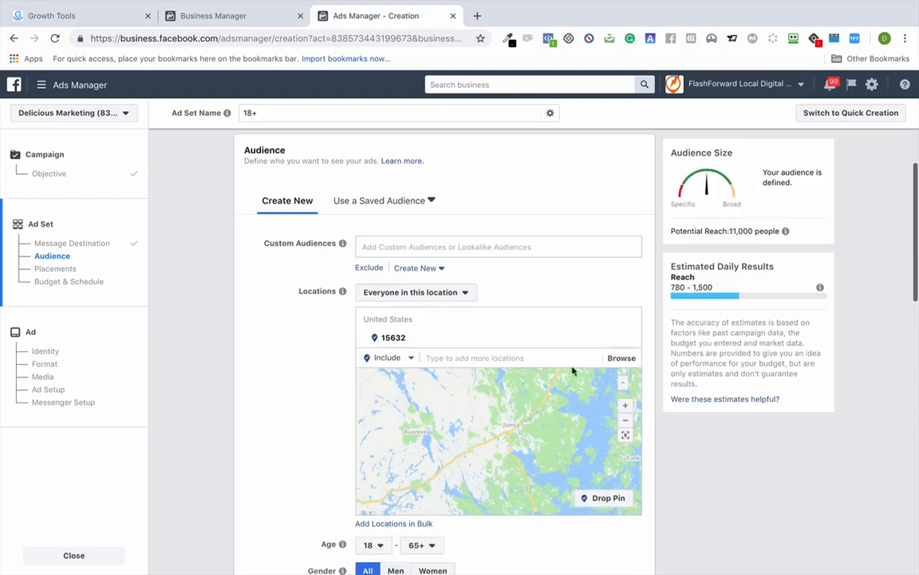
{"action": "left_click", "coordinate": [430, 356]}
{"action": "type", "text": "16"}
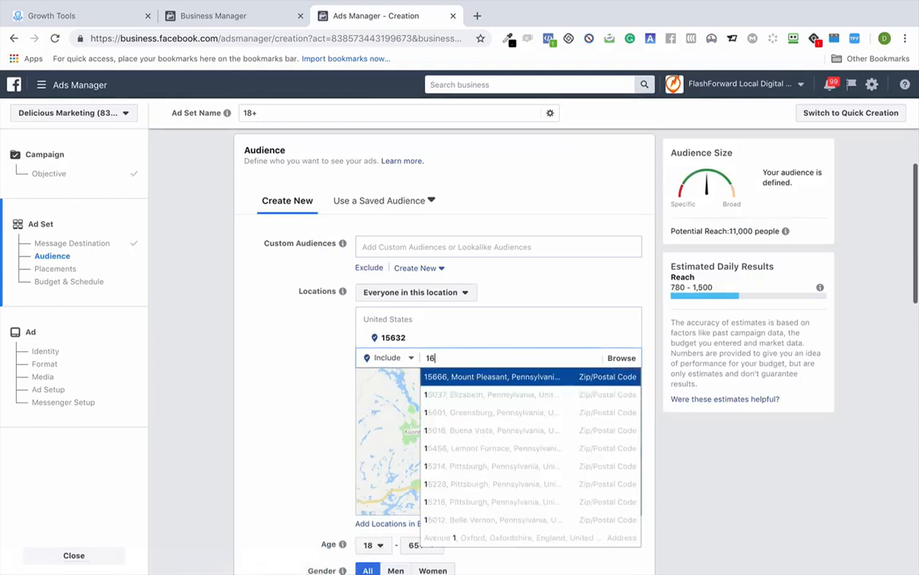
{"action": "key", "text": "BackSpace"}
{"action": "type", "text": "5668"}
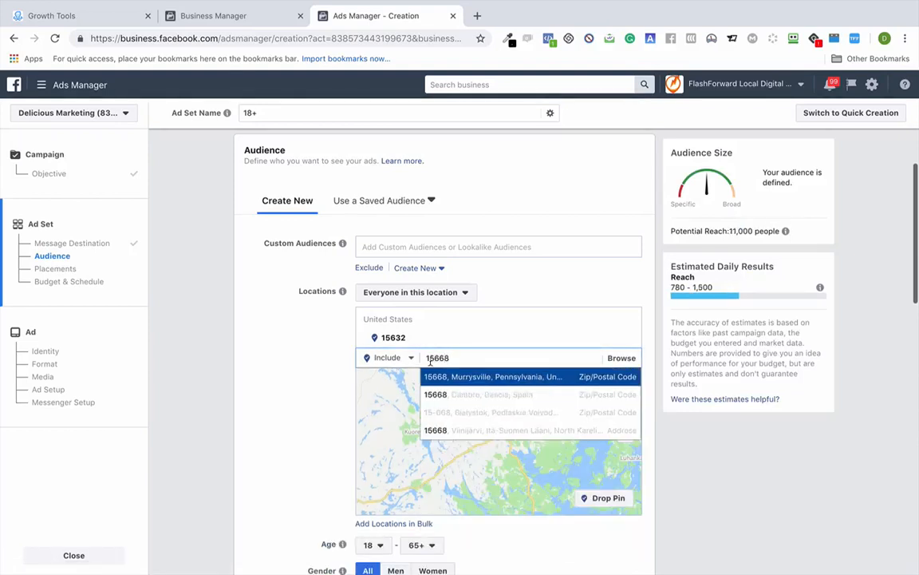
{"action": "left_click", "coordinate": [429, 378]}
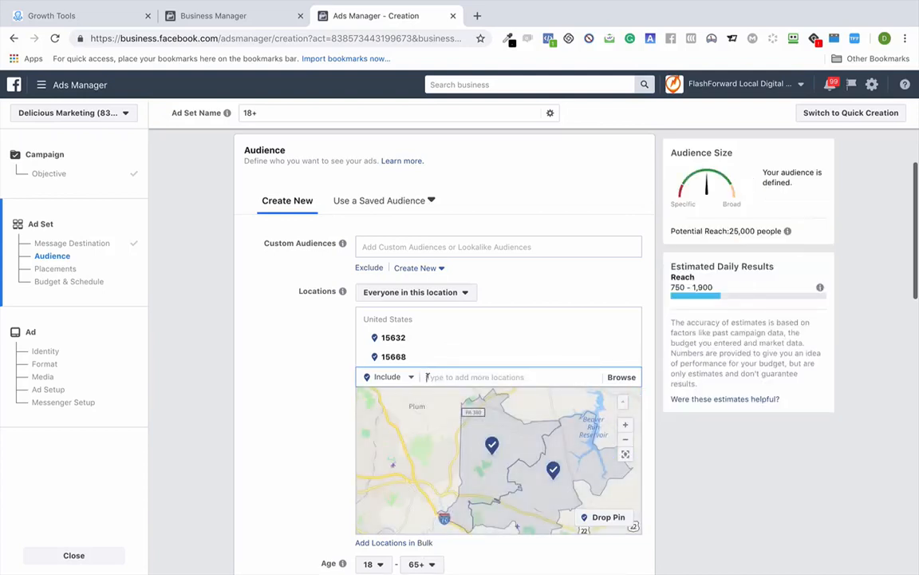
{"action": "type", "text": "15"}
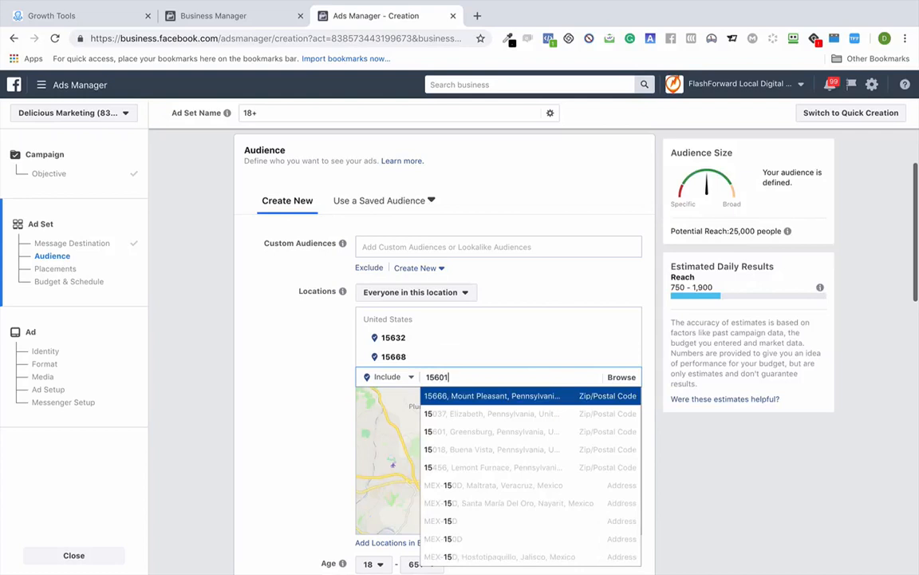
{"action": "type", "text": "601"}
{"action": "left_click", "coordinate": [450, 394]}
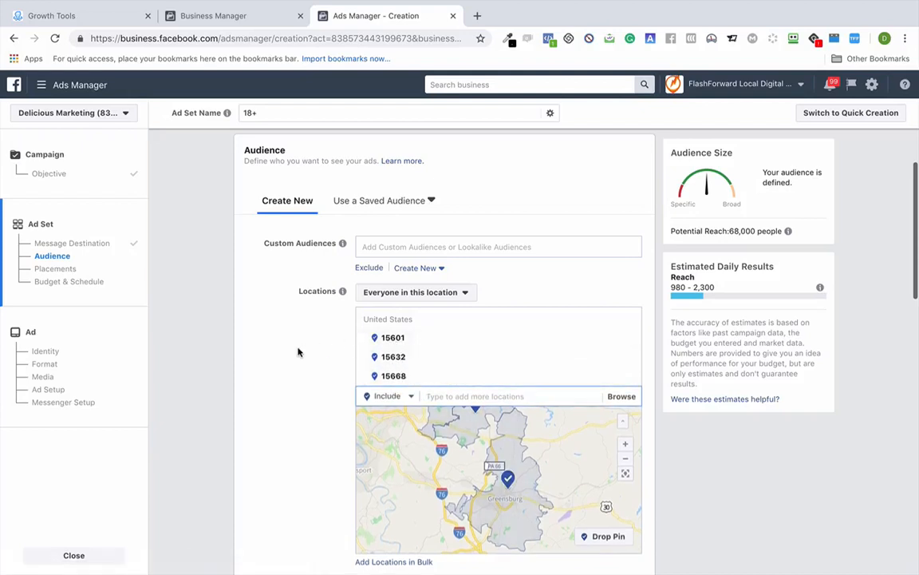
{"action": "scroll", "coordinate": [298, 352], "scroll_direction": "down", "scroll_amount": 1}
- Search detailed targeting for 'Birthday' and add the Upcoming birthday demographic
{"action": "scroll", "coordinate": [298, 352], "scroll_direction": "down", "scroll_amount": 6}
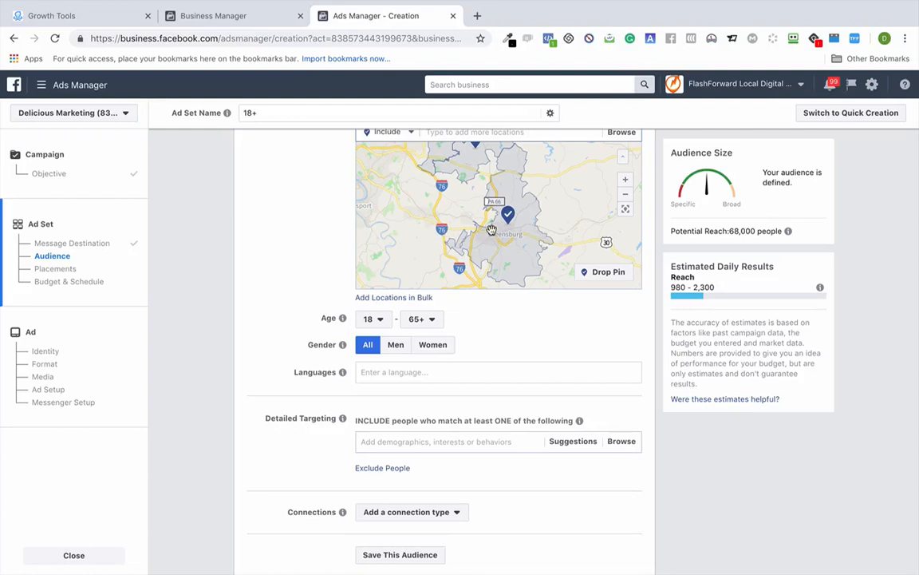
{"action": "scroll", "coordinate": [492, 230], "scroll_direction": "down", "scroll_amount": 2}
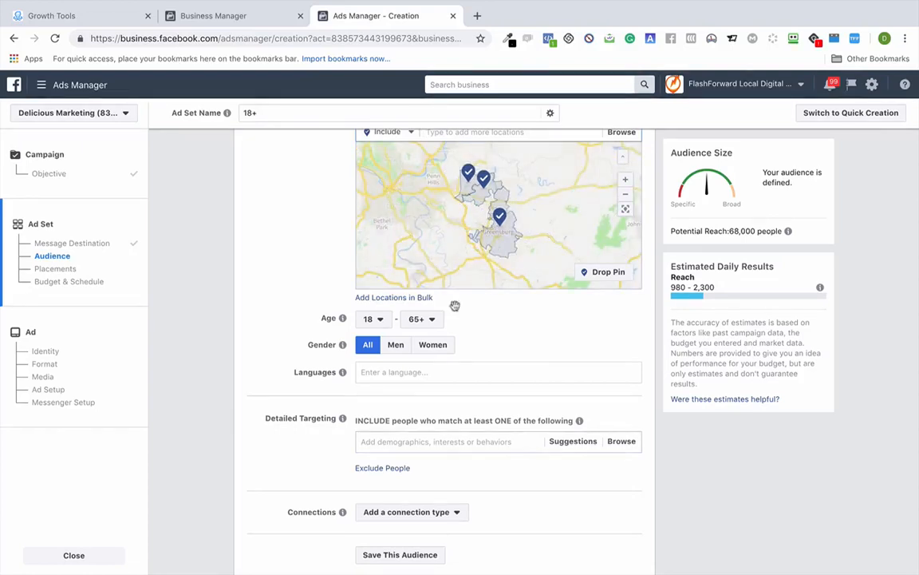
{"action": "left_click", "coordinate": [406, 369]}
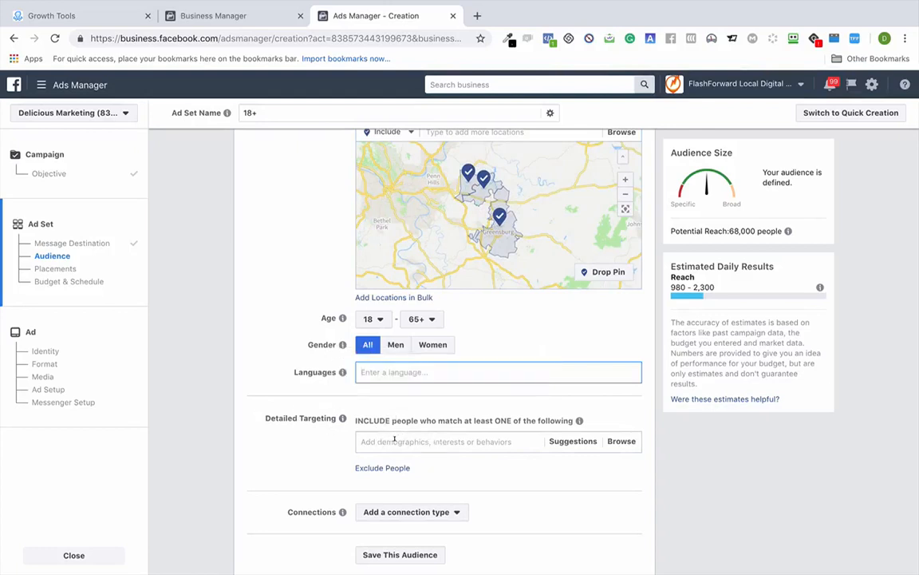
{"action": "left_click", "coordinate": [395, 440]}
{"action": "type", "text": "Birthdays"}
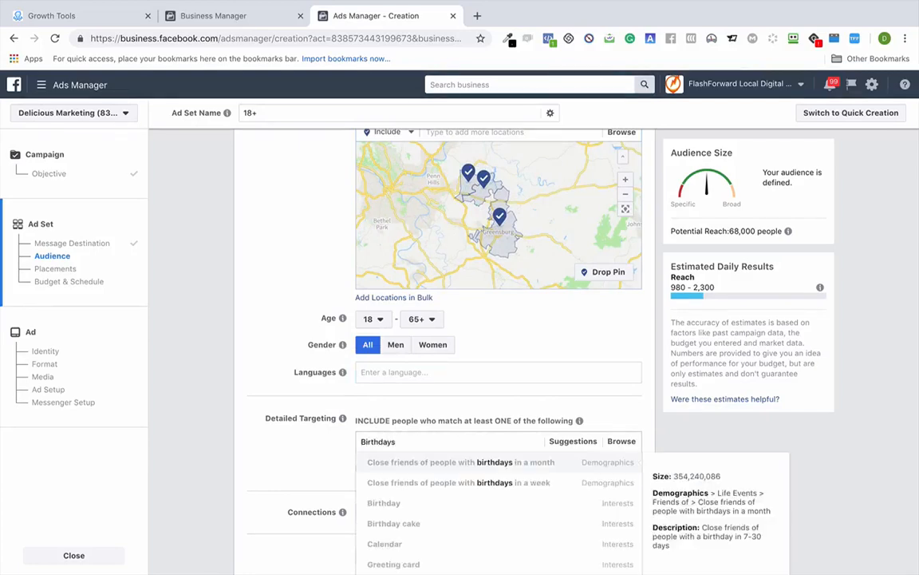
{"action": "scroll", "coordinate": [219, 476], "scroll_direction": "down", "scroll_amount": 3}
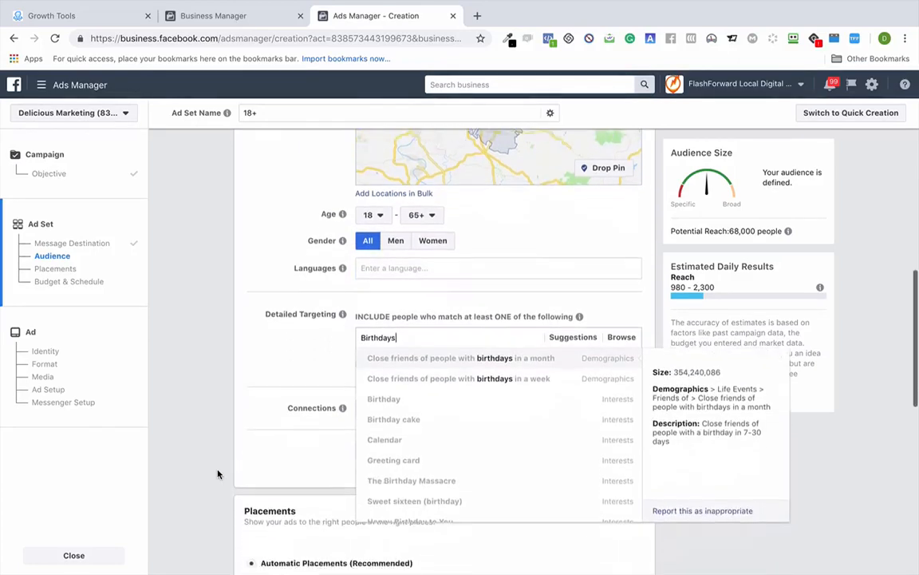
{"action": "scroll", "coordinate": [379, 379], "scroll_direction": "down", "scroll_amount": 4}
{"action": "scroll", "coordinate": [379, 369], "scroll_direction": "up", "scroll_amount": 3}
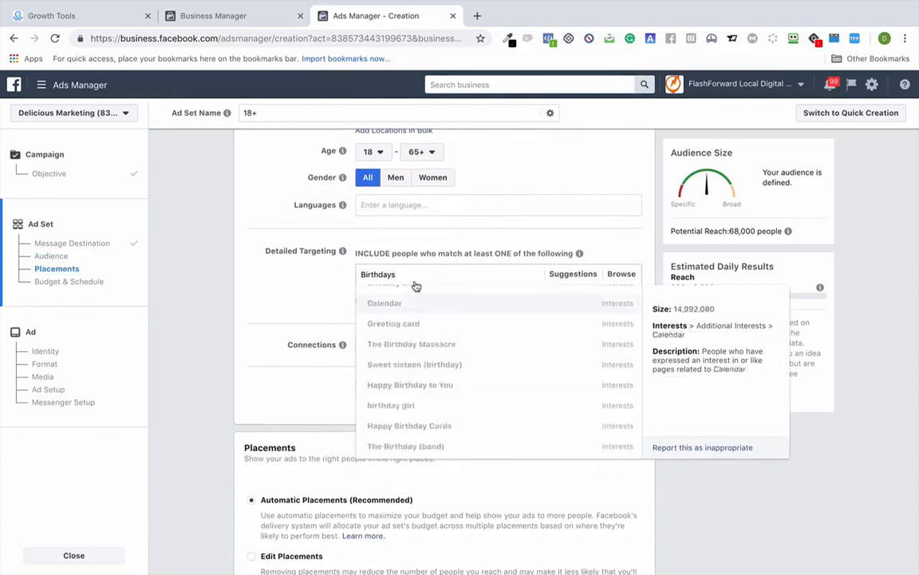
{"action": "key", "text": "BackSpace"}
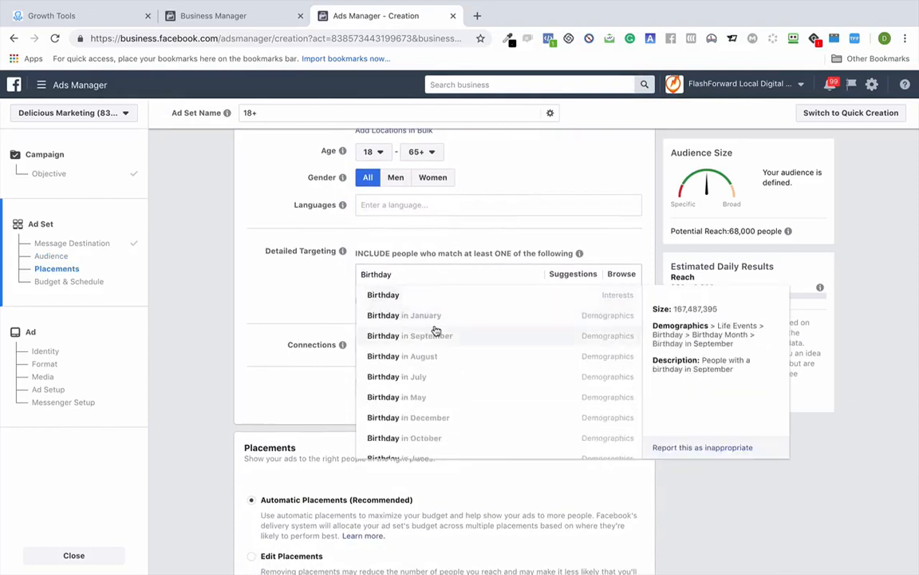
{"action": "scroll", "coordinate": [434, 330], "scroll_direction": "down", "scroll_amount": 1}
{"action": "scroll", "coordinate": [436, 330], "scroll_direction": "down", "scroll_amount": 1}
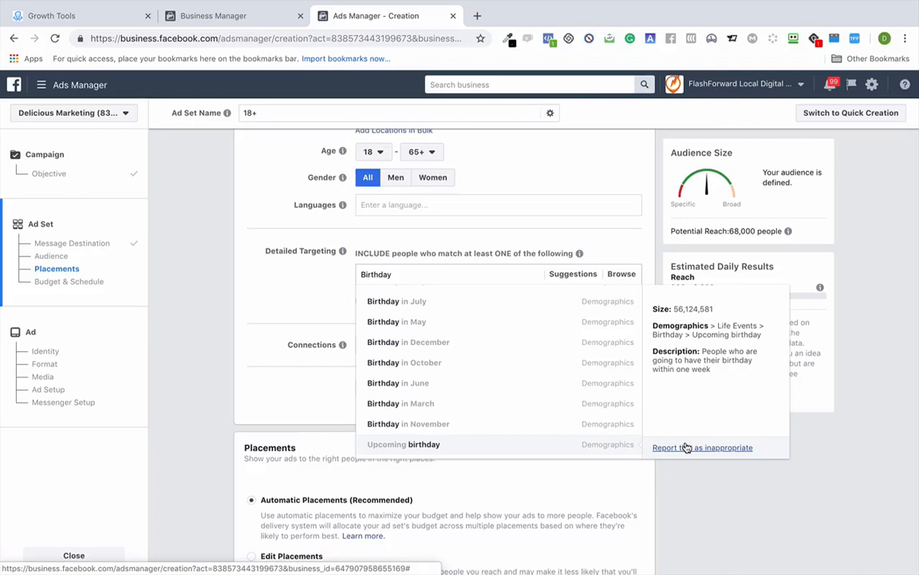
{"action": "left_click", "coordinate": [421, 445]}
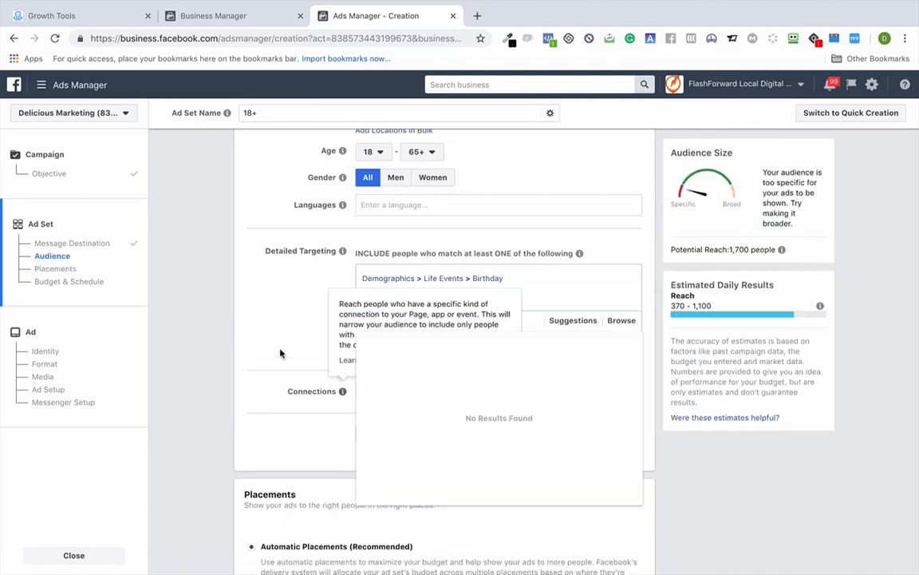
{"action": "left_click", "coordinate": [229, 346]}
{"action": "scroll", "coordinate": [229, 346], "scroll_direction": "up", "scroll_amount": 4}
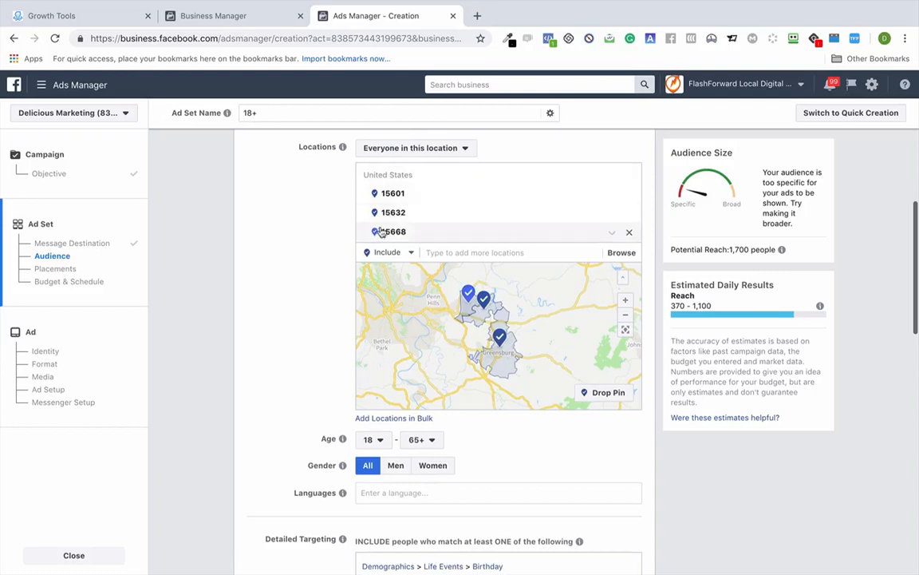
{"action": "scroll", "coordinate": [308, 247], "scroll_direction": "down", "scroll_amount": 3}
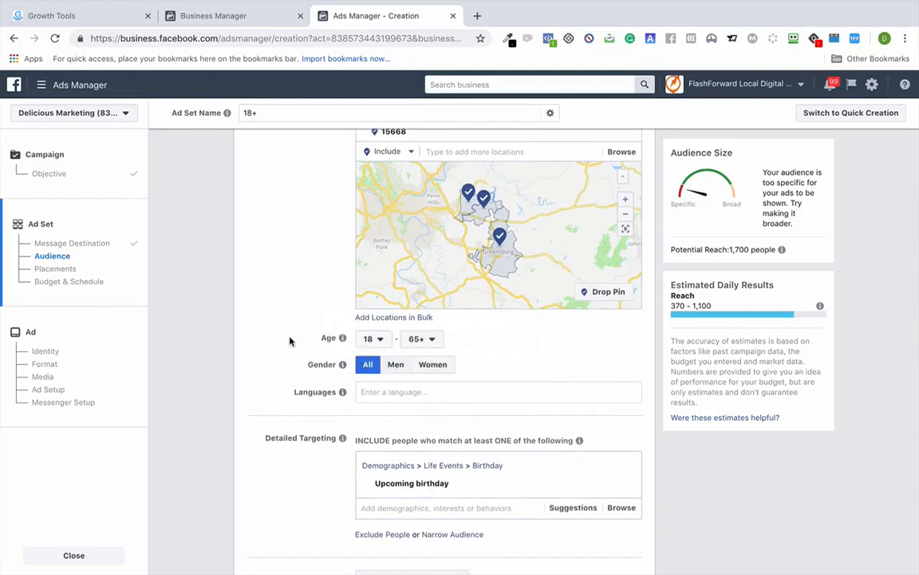
{"action": "scroll", "coordinate": [290, 340], "scroll_direction": "down", "scroll_amount": 2}
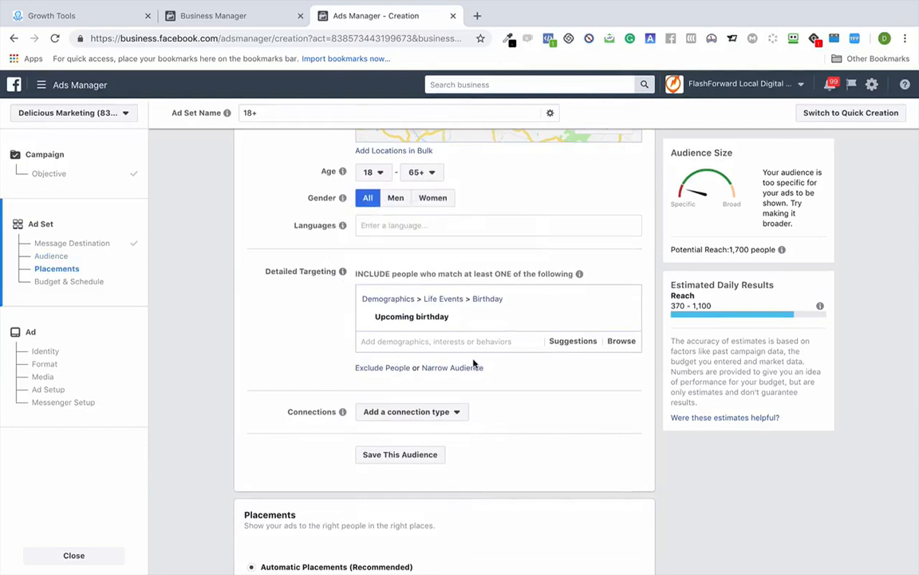
{"action": "mouse_move", "coordinate": [384, 321]}
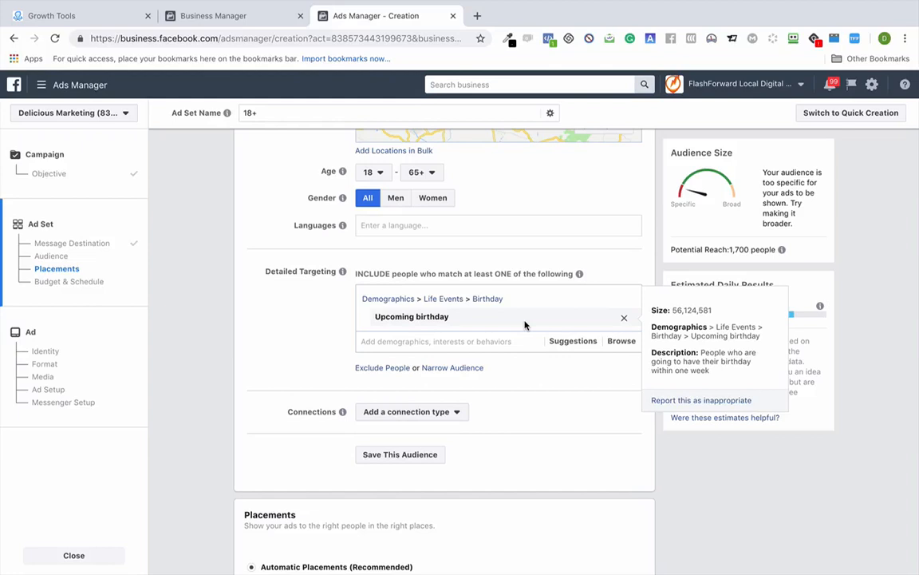
{"action": "scroll", "coordinate": [539, 437], "scroll_direction": "down", "scroll_amount": 5}
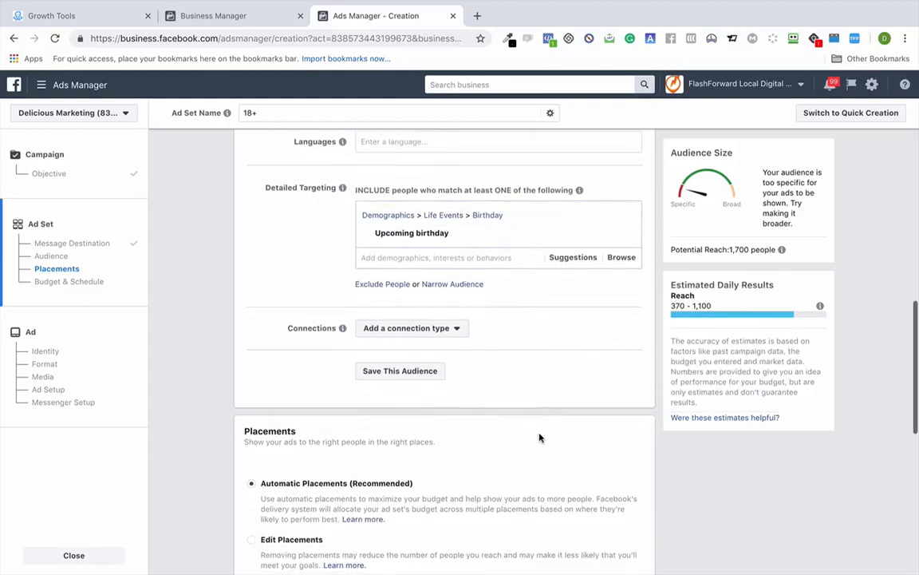
- Switch to manual placements and uncheck Instagram, Messenger and Facebook Marketplace, leaving Facebook Feeds
{"action": "scroll", "coordinate": [539, 436], "scroll_direction": "down", "scroll_amount": 2}
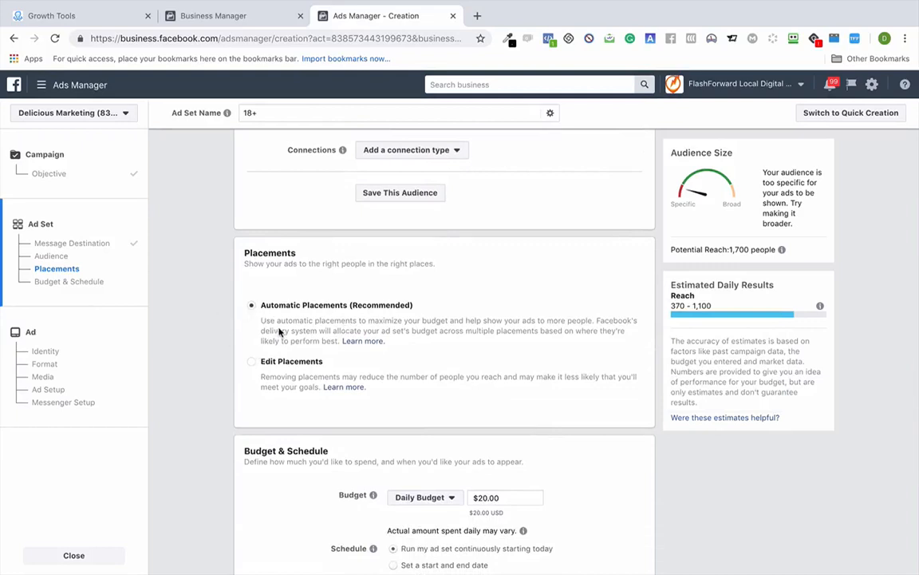
{"action": "left_click", "coordinate": [253, 365]}
{"action": "scroll", "coordinate": [348, 378], "scroll_direction": "down", "scroll_amount": 4}
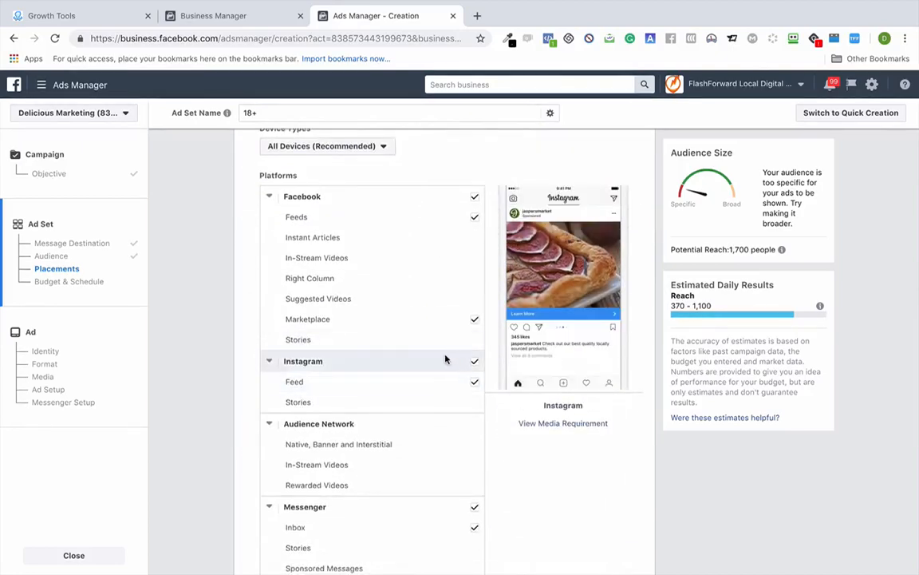
{"action": "left_click", "coordinate": [474, 361]}
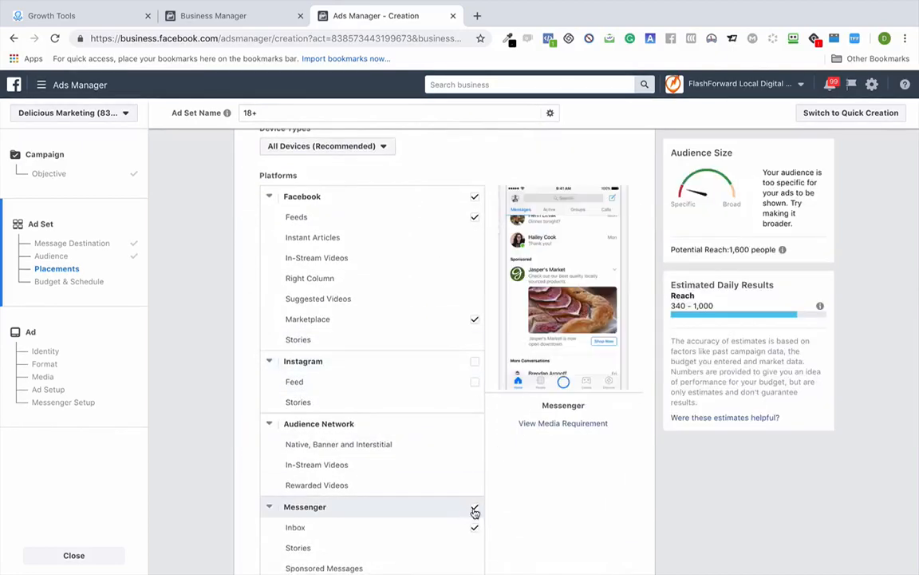
{"action": "left_click", "coordinate": [474, 507]}
{"action": "scroll", "coordinate": [474, 510], "scroll_direction": "down", "scroll_amount": 4}
{"action": "scroll", "coordinate": [474, 507], "scroll_direction": "up", "scroll_amount": 3}
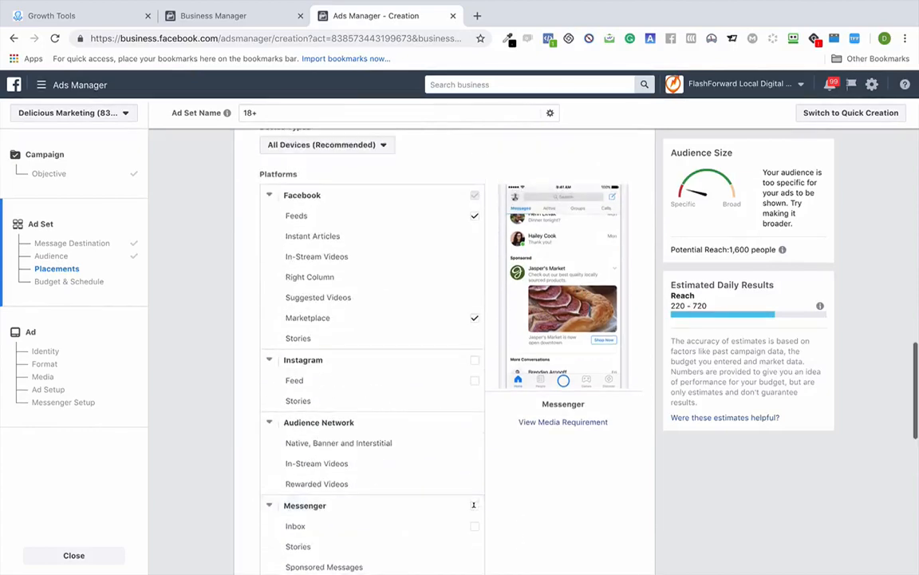
{"action": "left_click", "coordinate": [474, 319]}
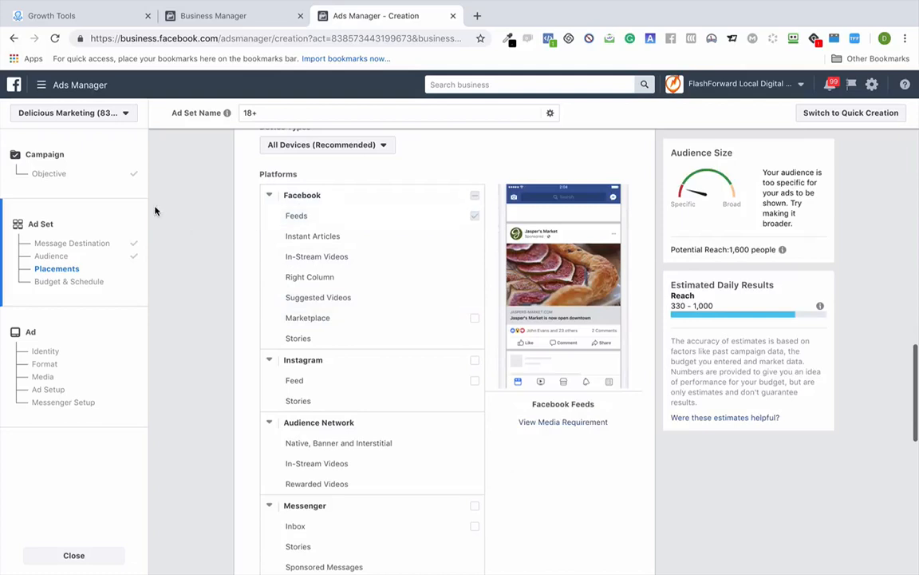
{"action": "scroll", "coordinate": [169, 212], "scroll_direction": "down", "scroll_amount": 4}
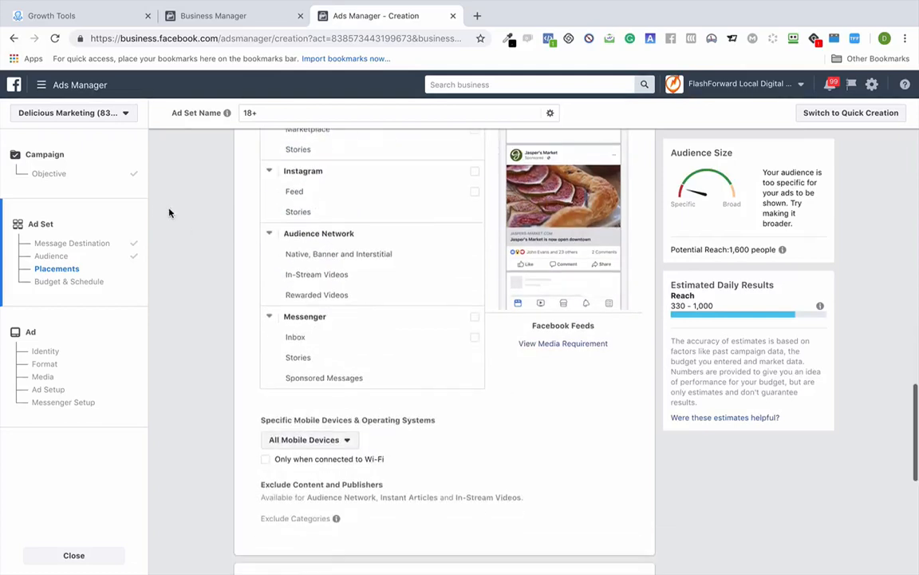
- Keep the $20.00 daily budget and continue to the ad setup
{"action": "scroll", "coordinate": [169, 212], "scroll_direction": "down", "scroll_amount": 1}
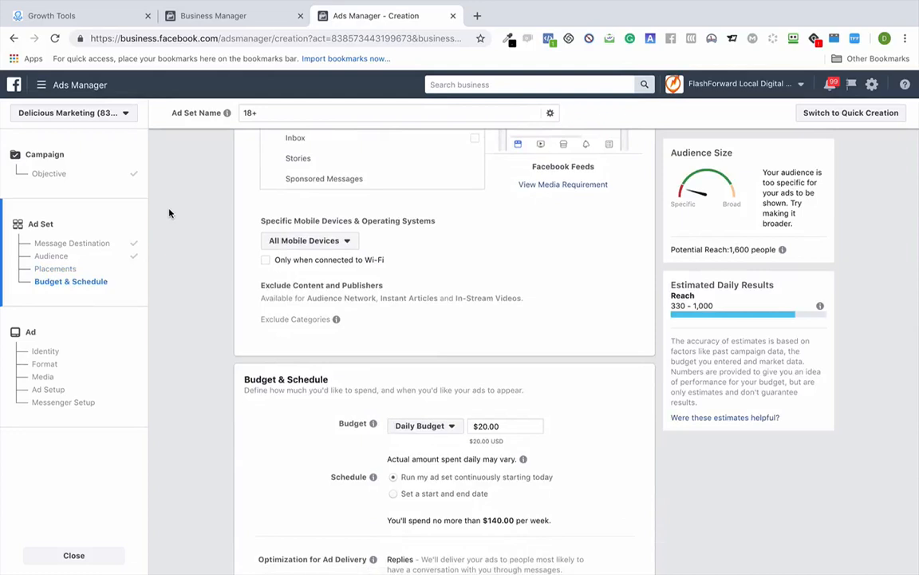
{"action": "scroll", "coordinate": [263, 241], "scroll_direction": "down", "scroll_amount": 3}
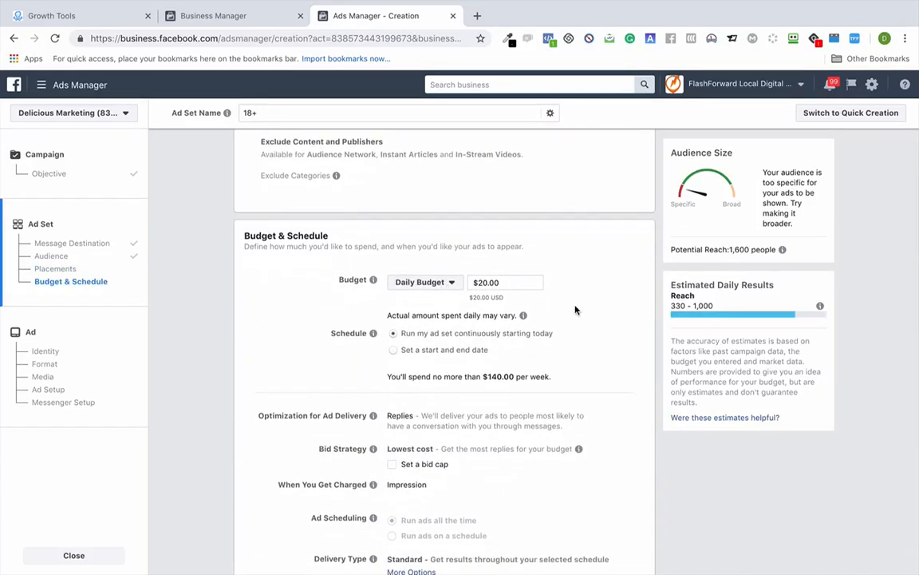
{"action": "scroll", "coordinate": [577, 310], "scroll_direction": "down", "scroll_amount": 1}
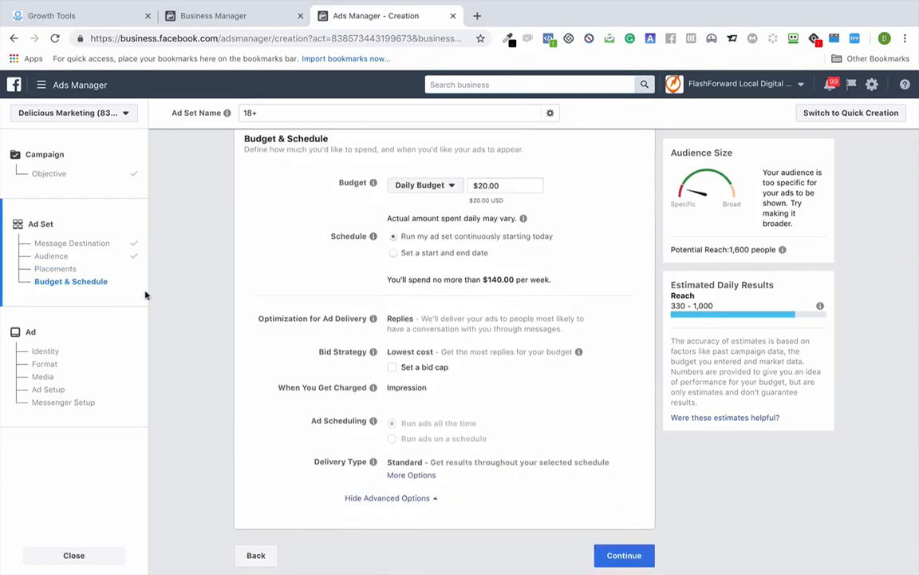
{"action": "left_click", "coordinate": [86, 338]}
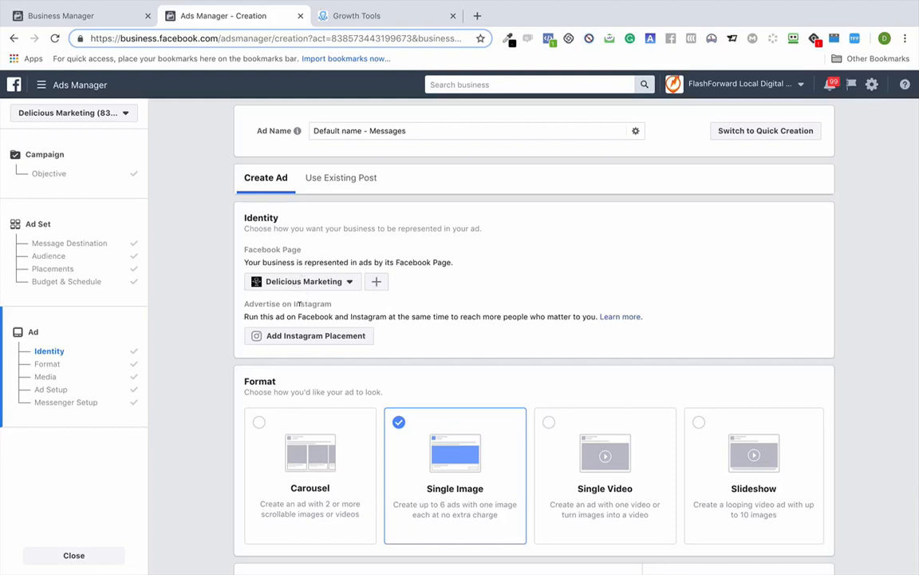
{"action": "scroll", "coordinate": [296, 305], "scroll_direction": "down", "scroll_amount": 3}
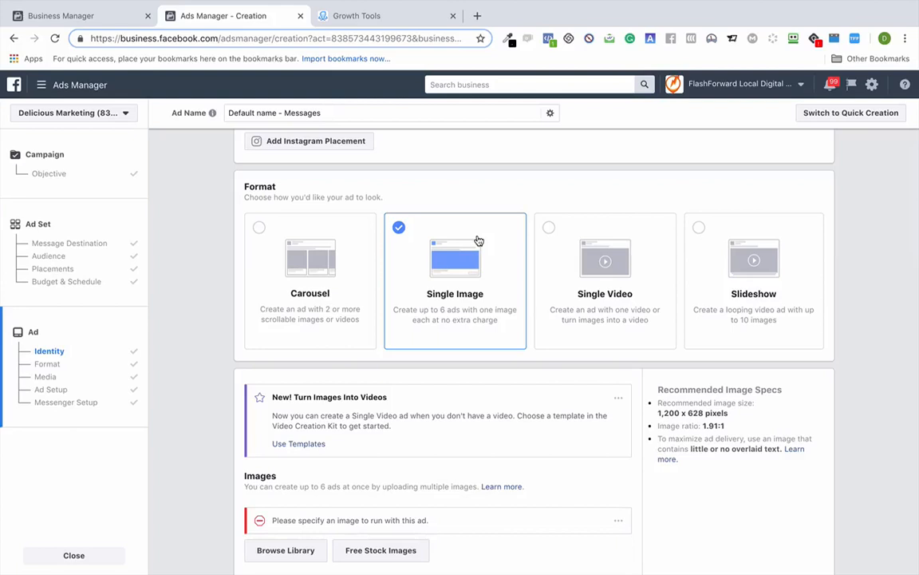
{"action": "scroll", "coordinate": [478, 240], "scroll_direction": "down", "scroll_amount": 5}
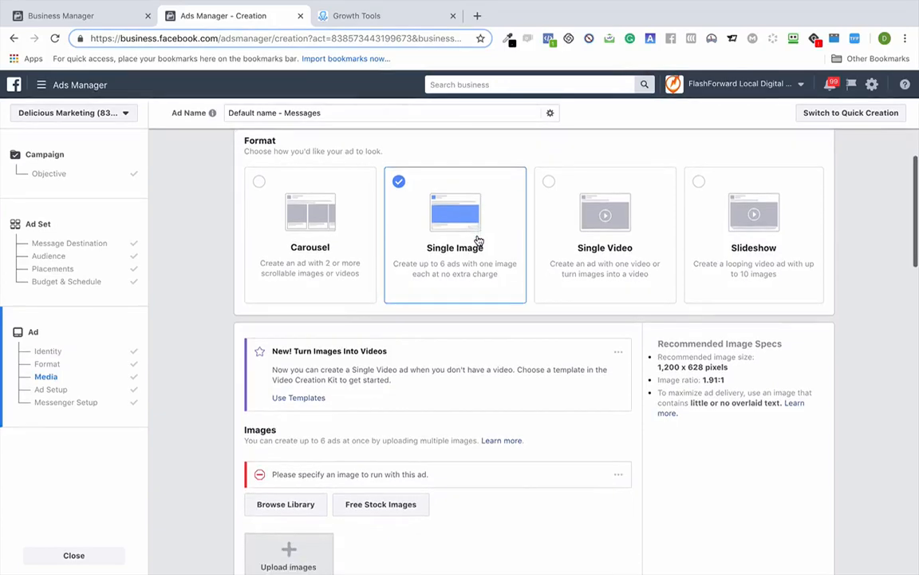
{"action": "scroll", "coordinate": [478, 240], "scroll_direction": "down", "scroll_amount": 3}
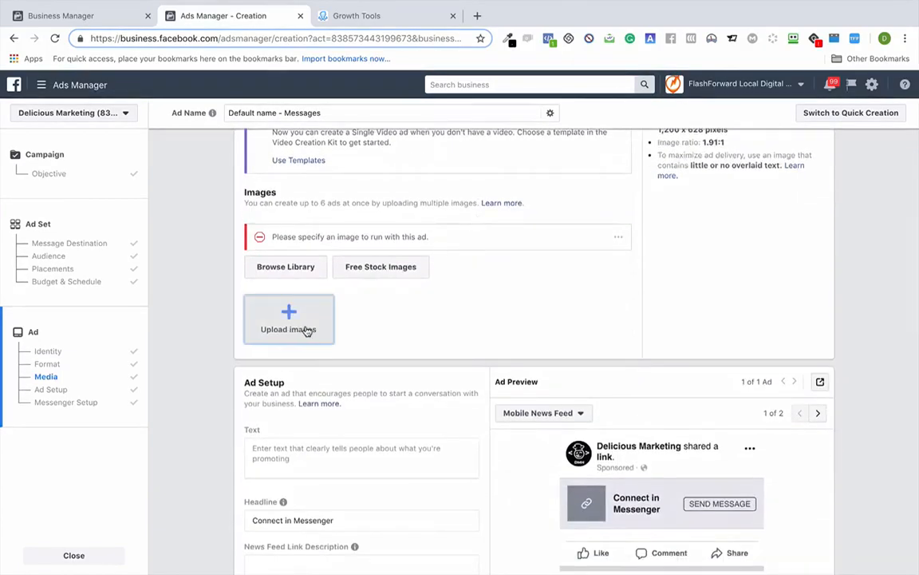
- Upload Copy of Untitled.png from Downloads as the ad's HAPPY BIRTHDAY! image
{"action": "left_click", "coordinate": [307, 330]}
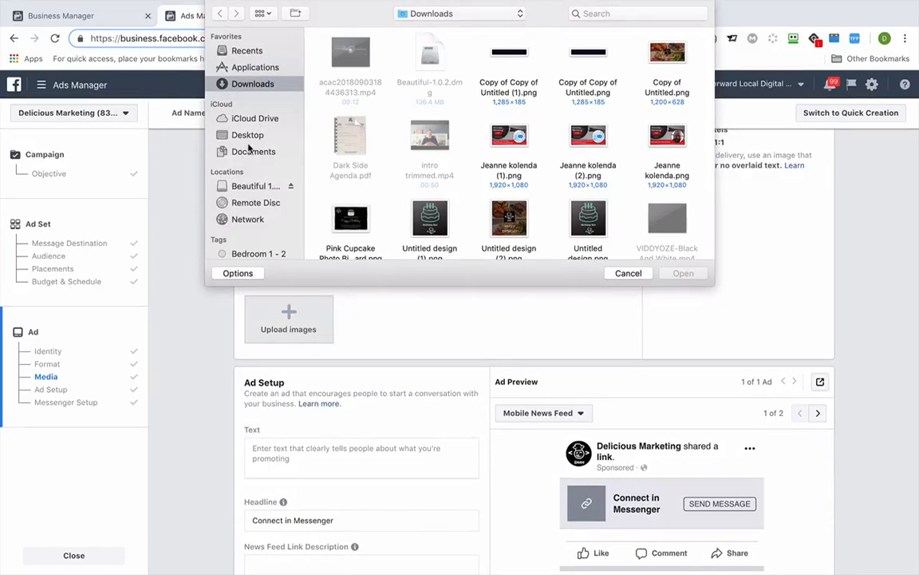
{"action": "scroll", "coordinate": [472, 92], "scroll_direction": "down", "scroll_amount": 5}
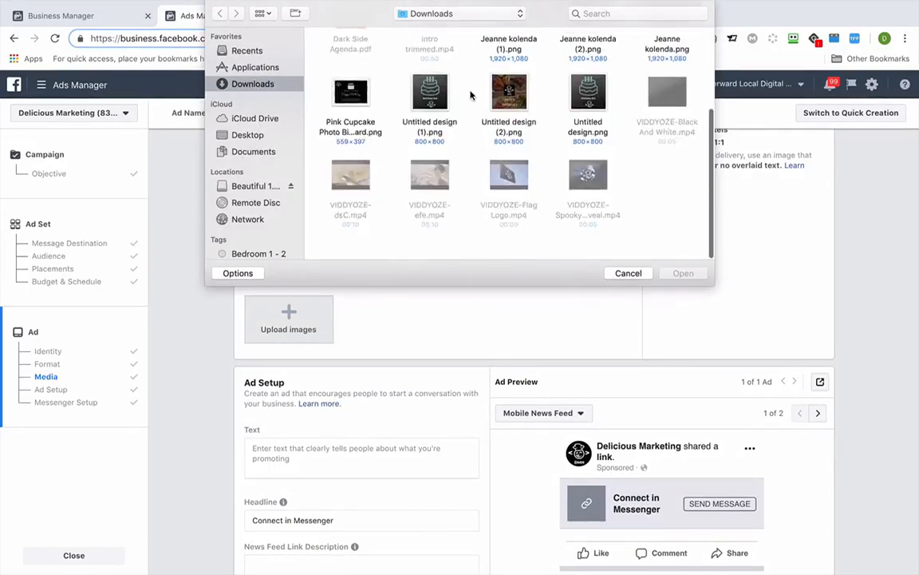
{"action": "scroll", "coordinate": [472, 92], "scroll_direction": "up", "scroll_amount": 3}
{"action": "double_click", "coordinate": [668, 76]}
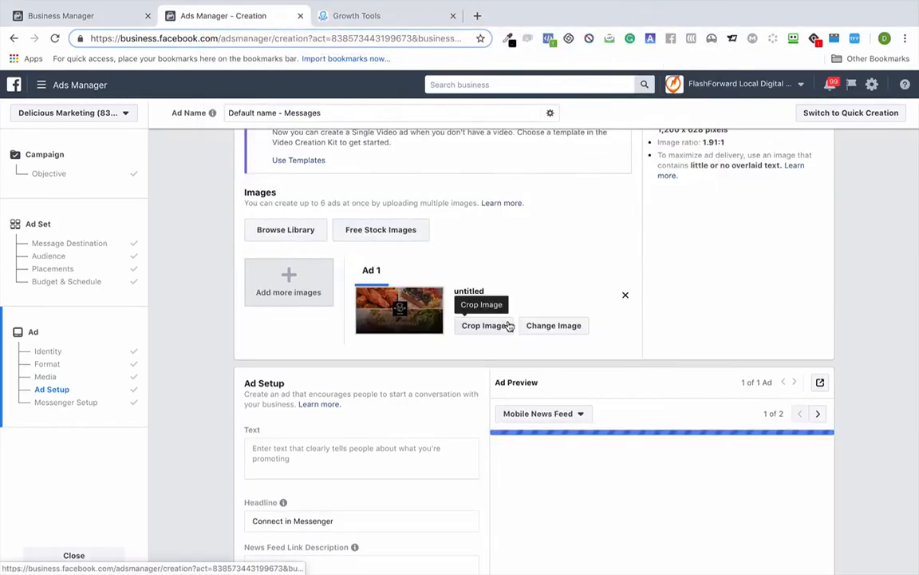
{"action": "scroll", "coordinate": [509, 326], "scroll_direction": "down", "scroll_amount": 3}
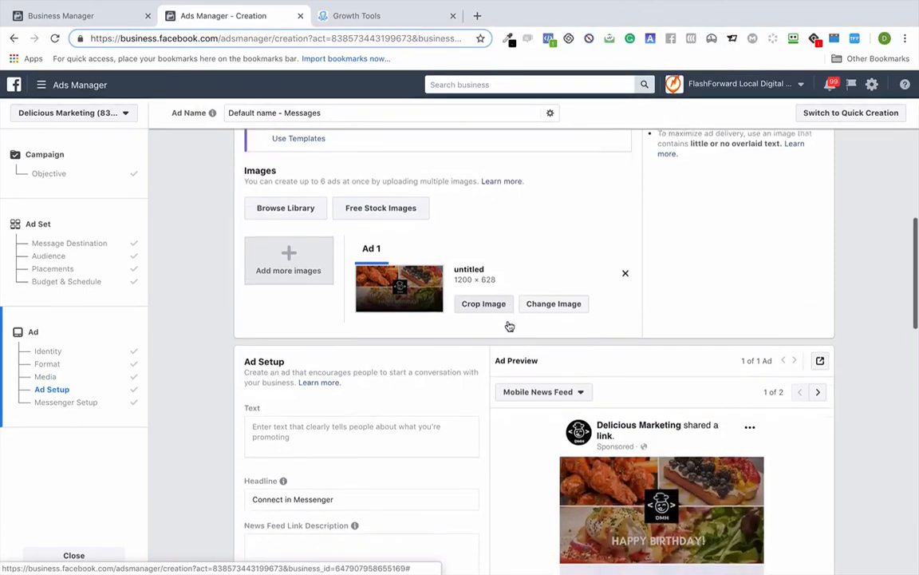
{"action": "scroll", "coordinate": [509, 326], "scroll_direction": "down", "scroll_amount": 1}
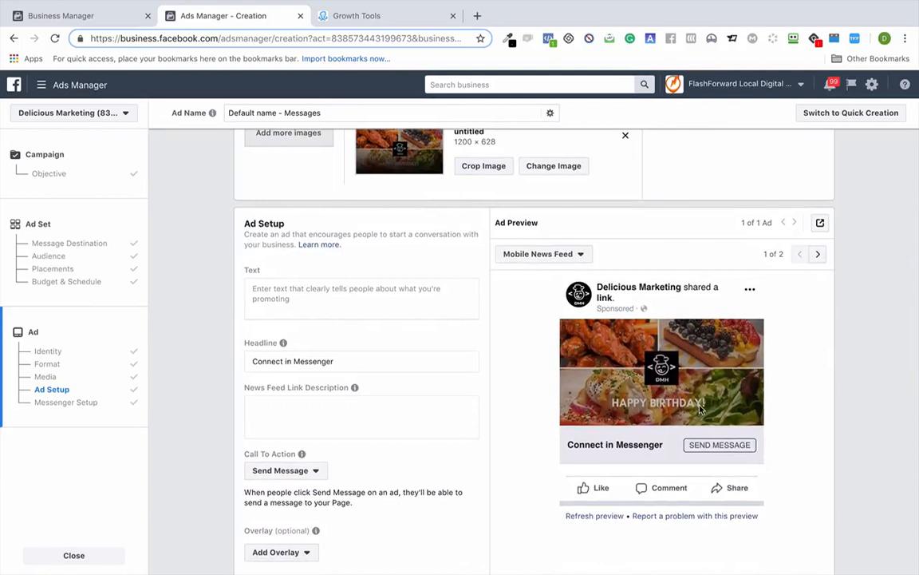
{"action": "scroll", "coordinate": [426, 390], "scroll_direction": "up", "scroll_amount": 5}
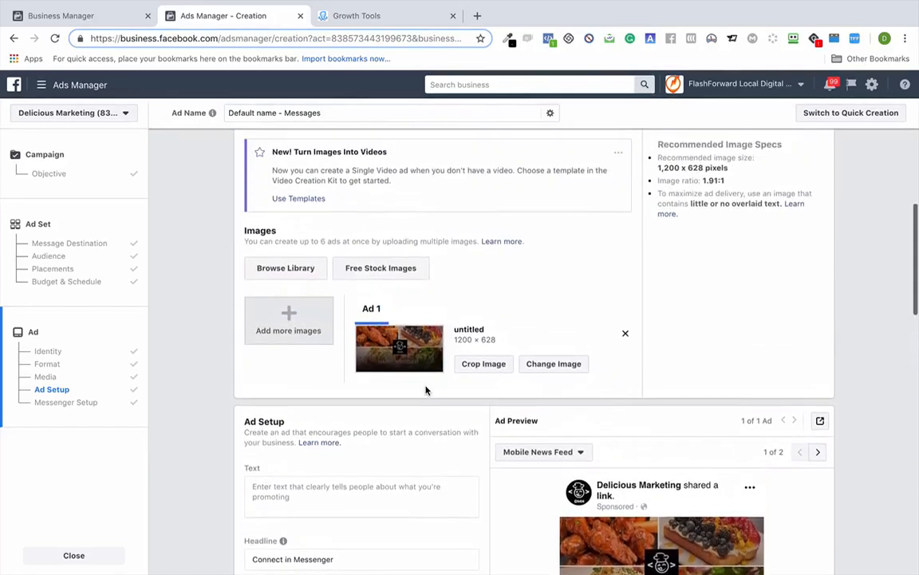
- Start the ad text with 'HAPPY UPCOMING BIRTHDAY!' on its own line
{"action": "scroll", "coordinate": [478, 369], "scroll_direction": "down", "scroll_amount": 4}
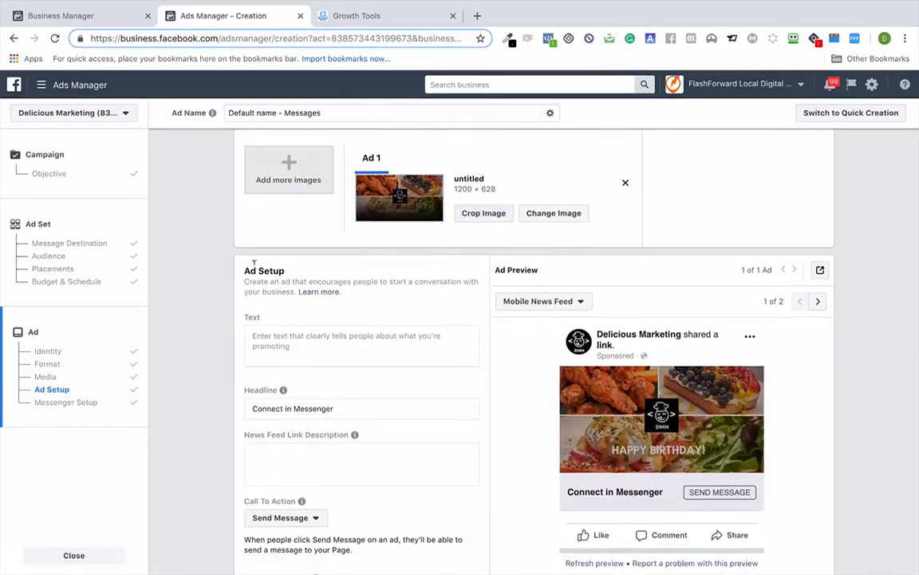
{"action": "left_click", "coordinate": [308, 337]}
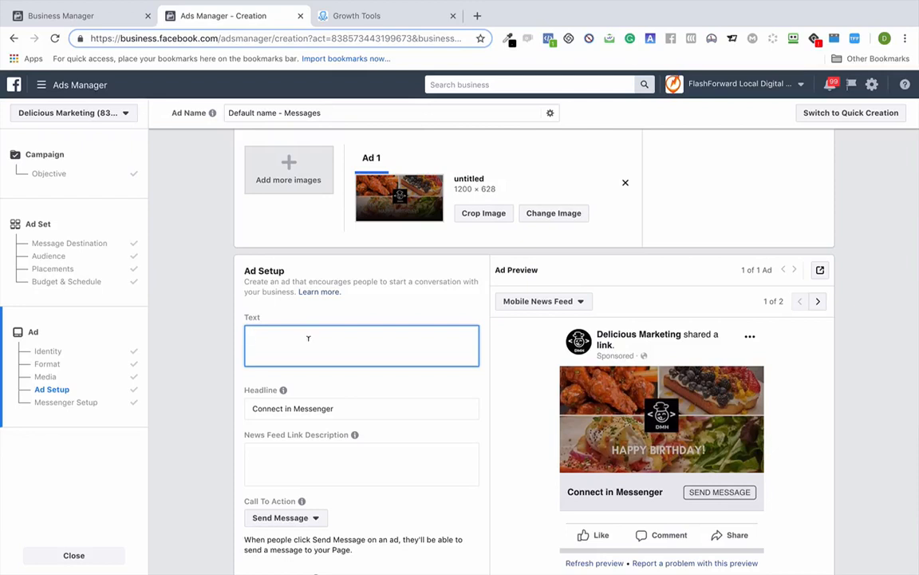
{"action": "type", "text": "HAPPY UPCOMIN"}
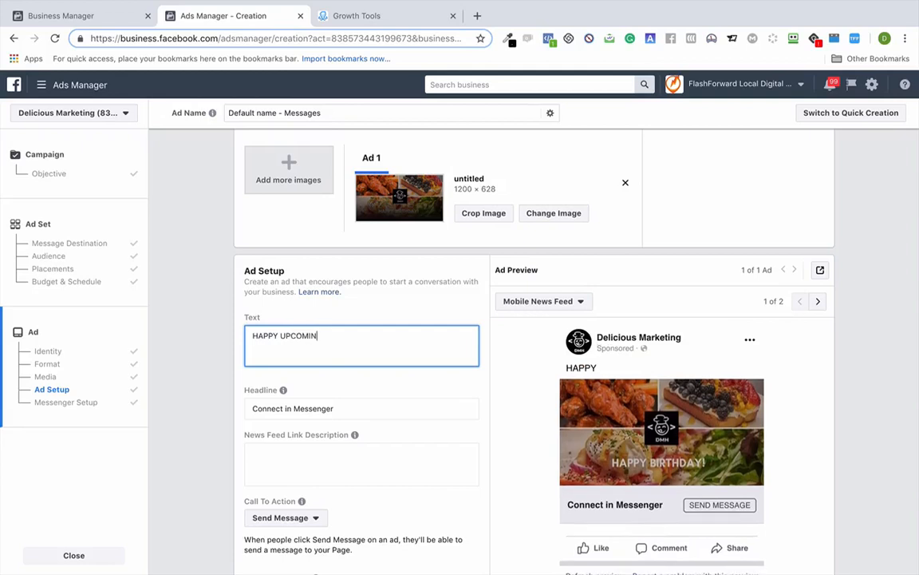
{"action": "type", "text": "G BIRTHDAY!"}
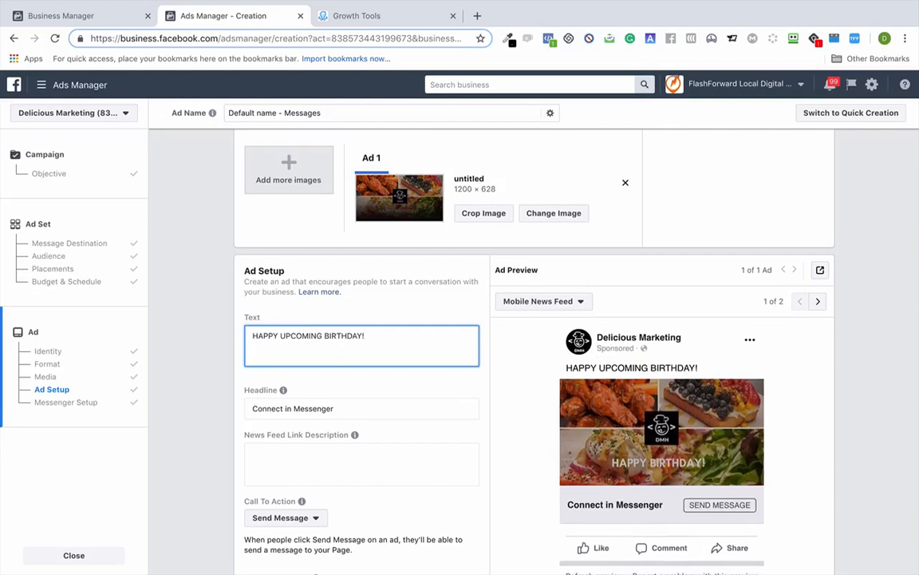
{"action": "key", "text": "Return"}
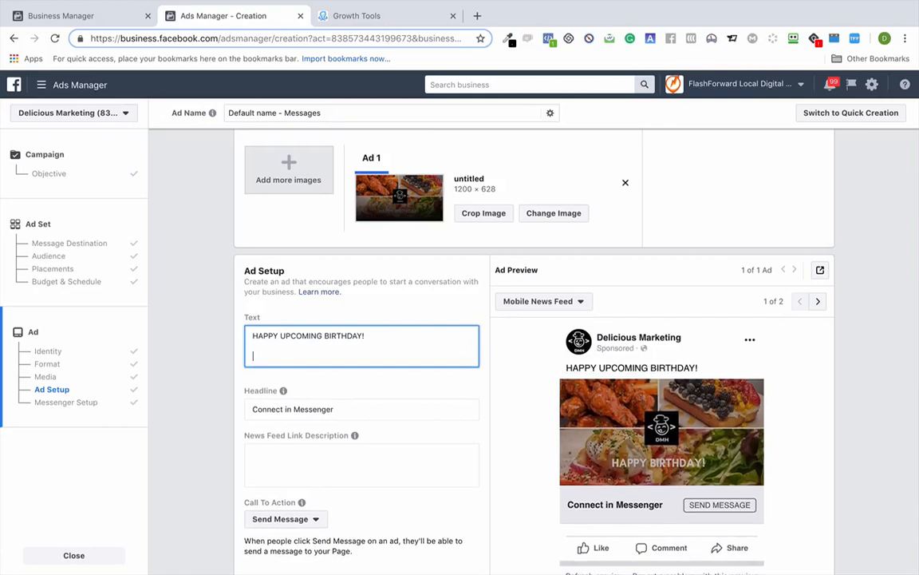
- Add 'Come visit us during your birthday week and get a free entree on the house!'
{"action": "type", "text": "Come visti"}
{"action": "key", "text": "BackSpace"}
{"action": "key", "text": "BackSpace"}
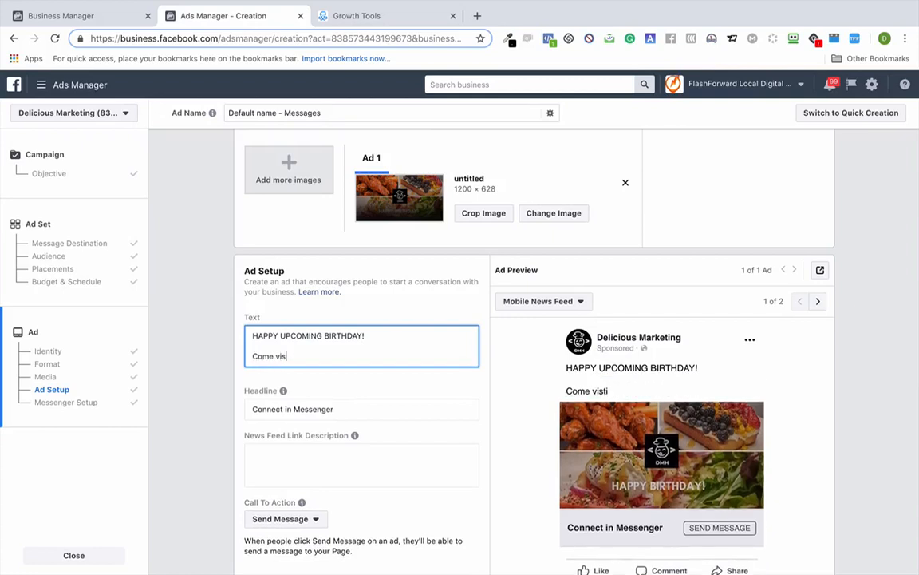
{"action": "type", "text": "it us "}
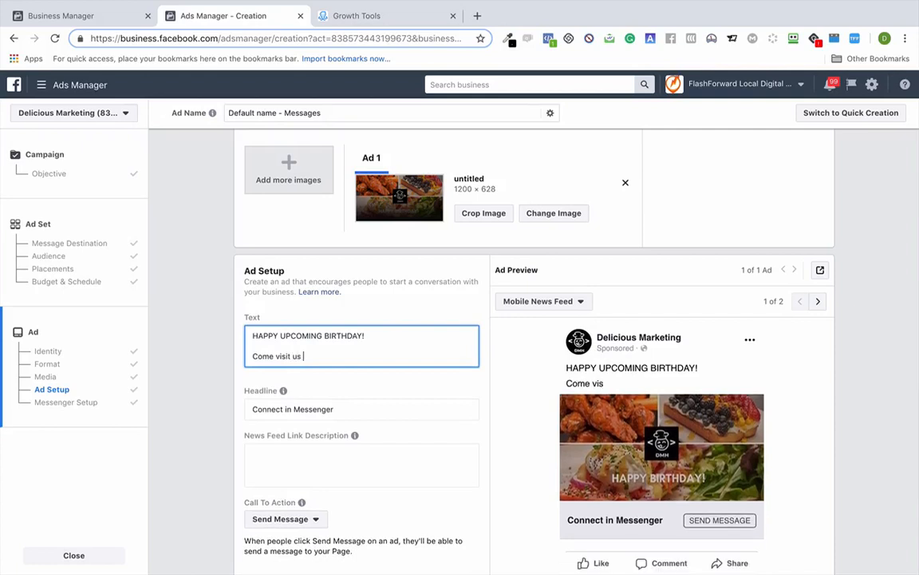
{"action": "type", "text": "during your "}
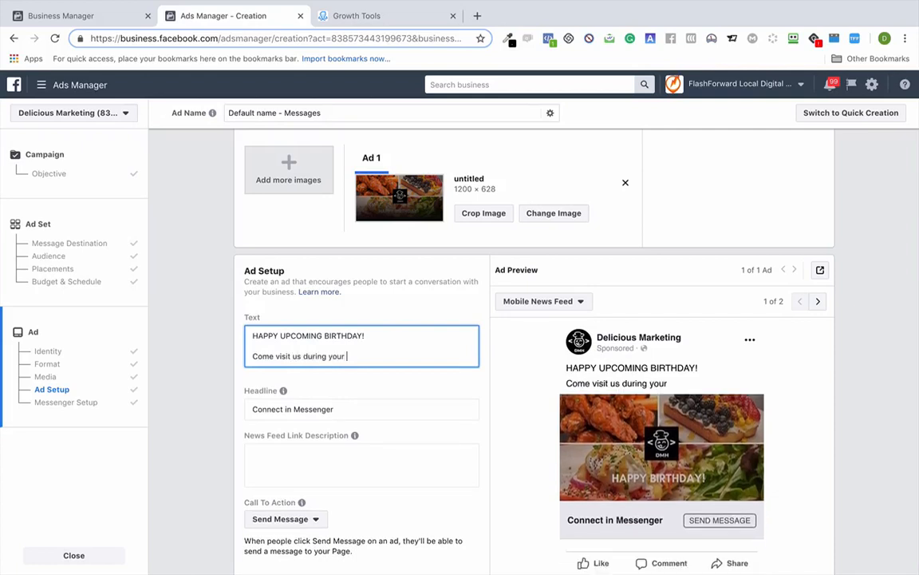
{"action": "type", "text": "birtday"}
{"action": "key", "text": "BackSpace"}
{"action": "key", "text": "BackSpace"}
{"action": "key", "text": "BackSpace"}
{"action": "key", "text": "BackSpace"}
{"action": "key", "text": "BackSpace"}
{"action": "key", "text": "BackSpace"}
{"action": "type", "text": "irt"}
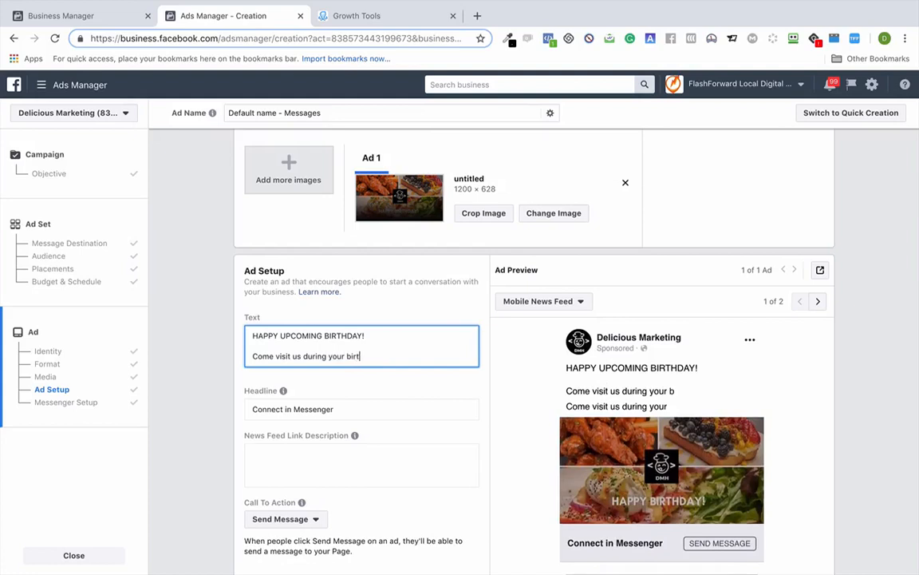
{"action": "type", "text": "h"}
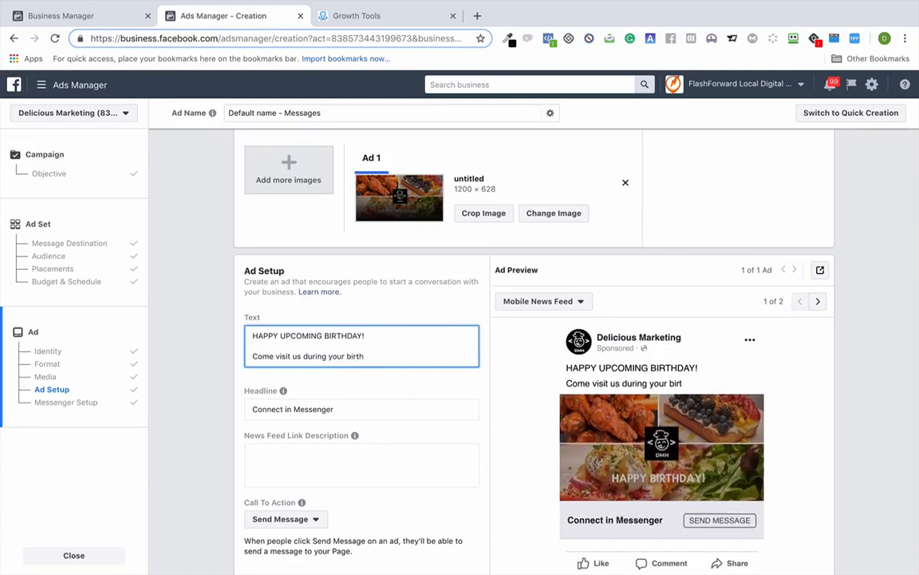
{"action": "type", "text": "day week and get a free entree o"}
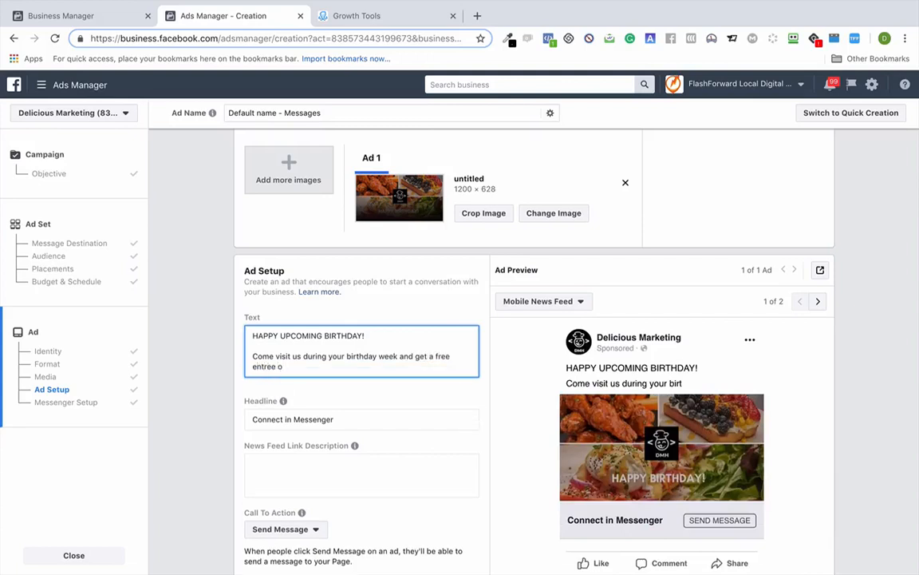
{"action": "type", "text": "n the hou"}
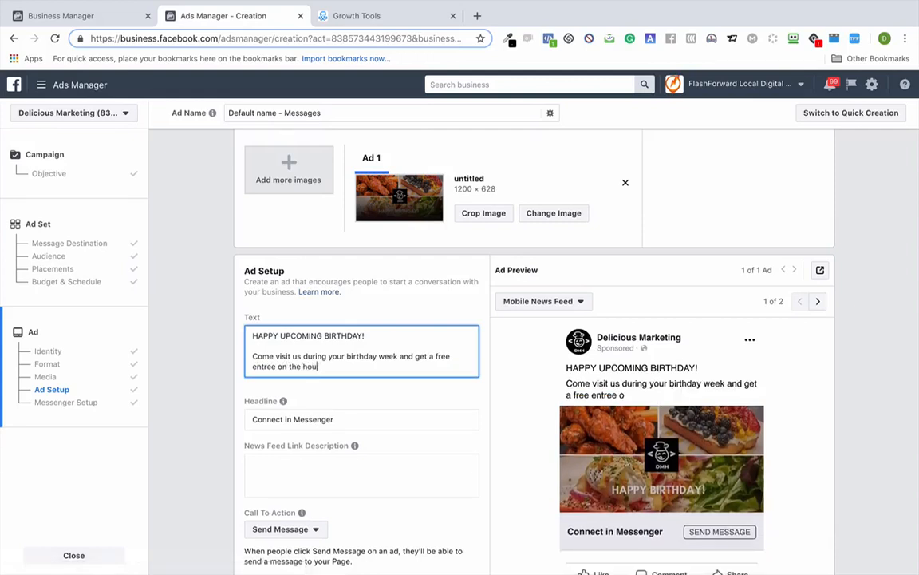
{"action": "type", "text": "se!"}
{"action": "key", "text": "Return"}
{"action": "key", "text": "Return"}
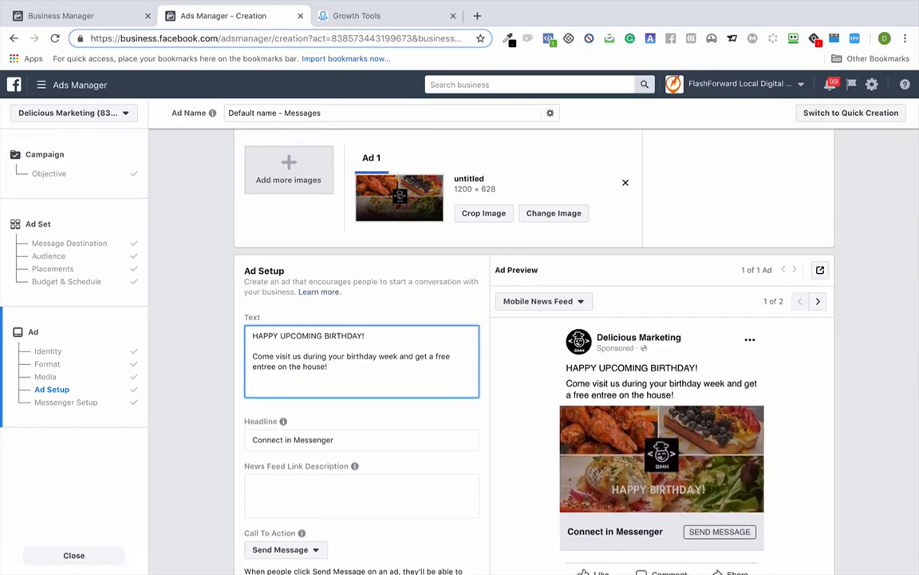
- End the ad text with 'Click the button below to claim your FREE birthday dinner!'
{"action": "type", "text": "Click the "}
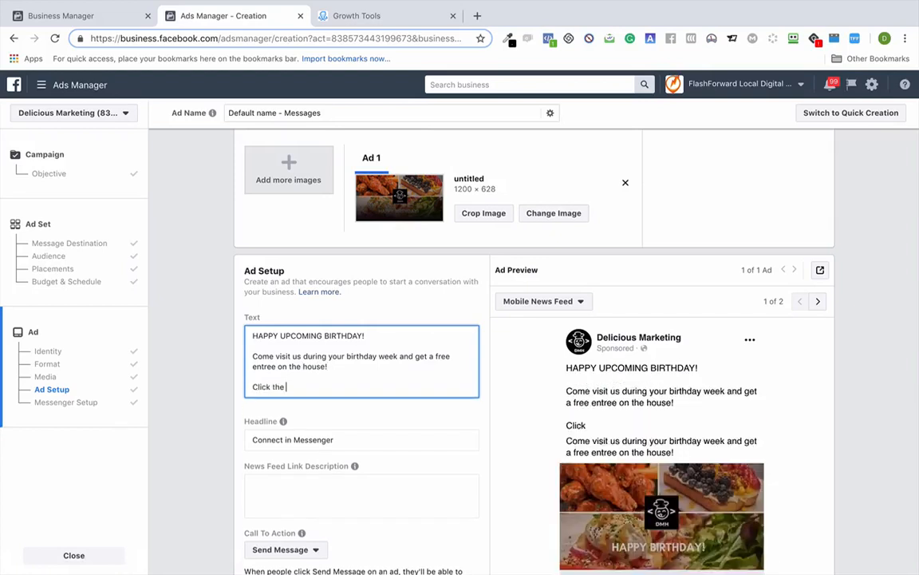
{"action": "type", "text": "button"}
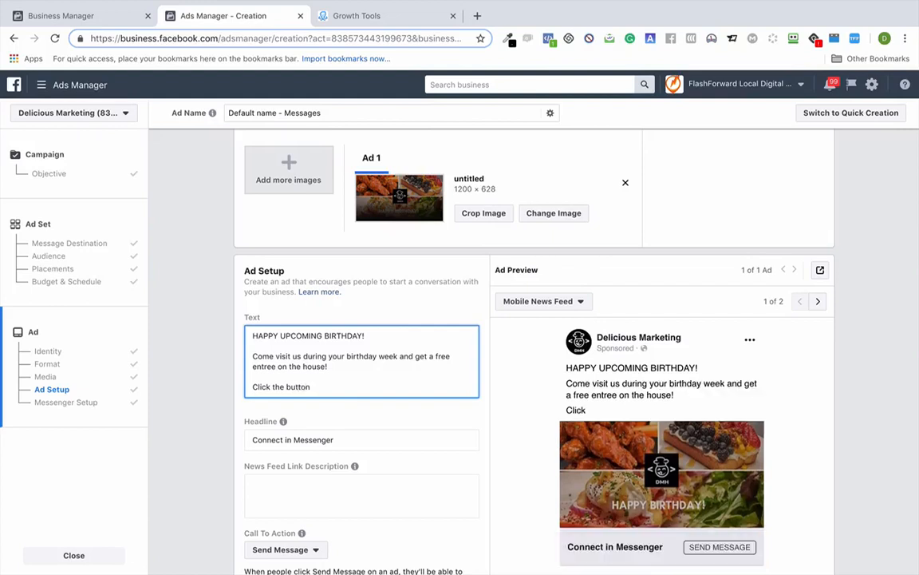
{"action": "type", "text": " below to claim your FREE "}
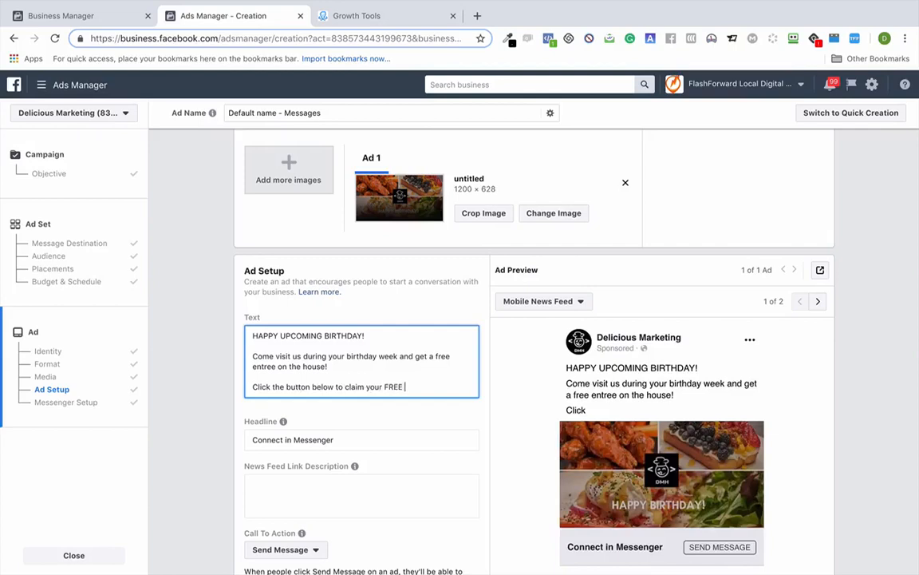
{"action": "type", "text": "birthday di"}
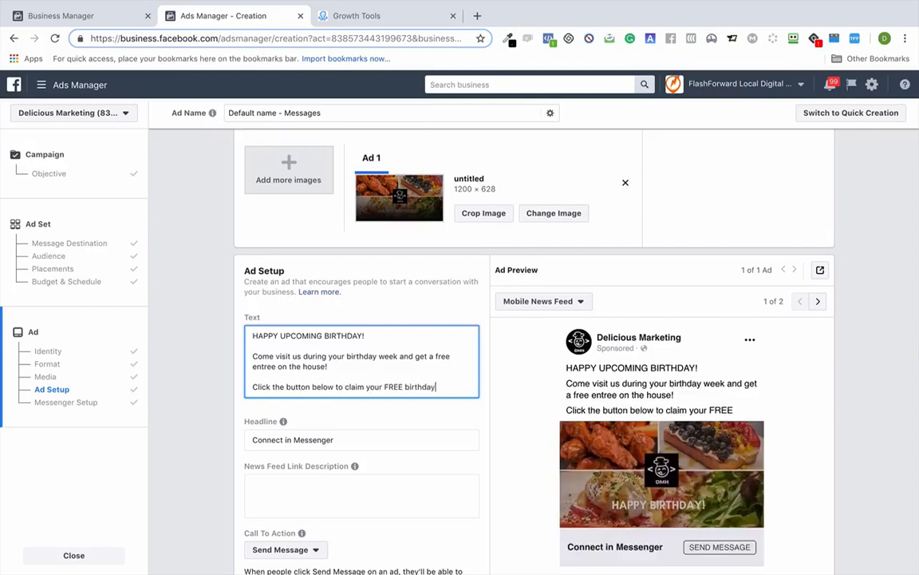
{"action": "type", "text": "!"}
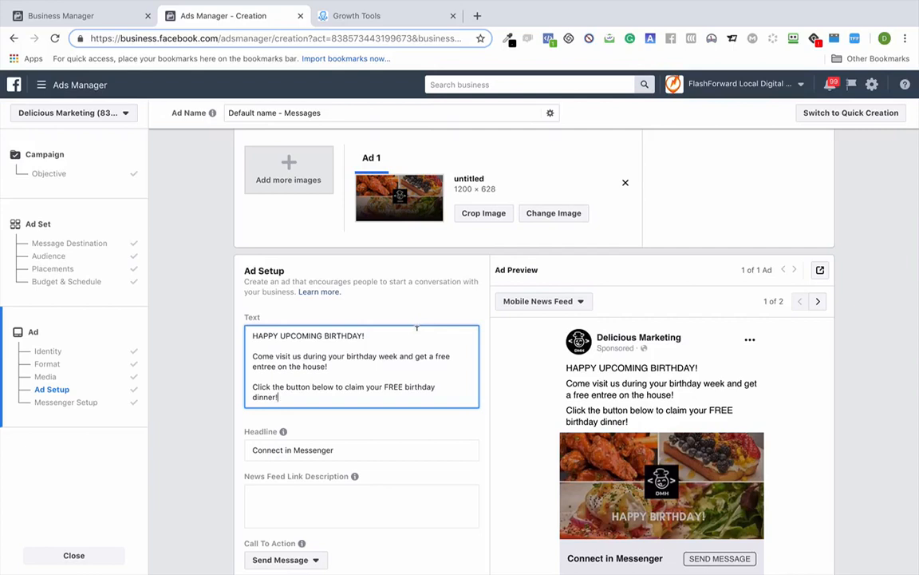
{"action": "scroll", "coordinate": [416, 327], "scroll_direction": "down", "scroll_amount": 3}
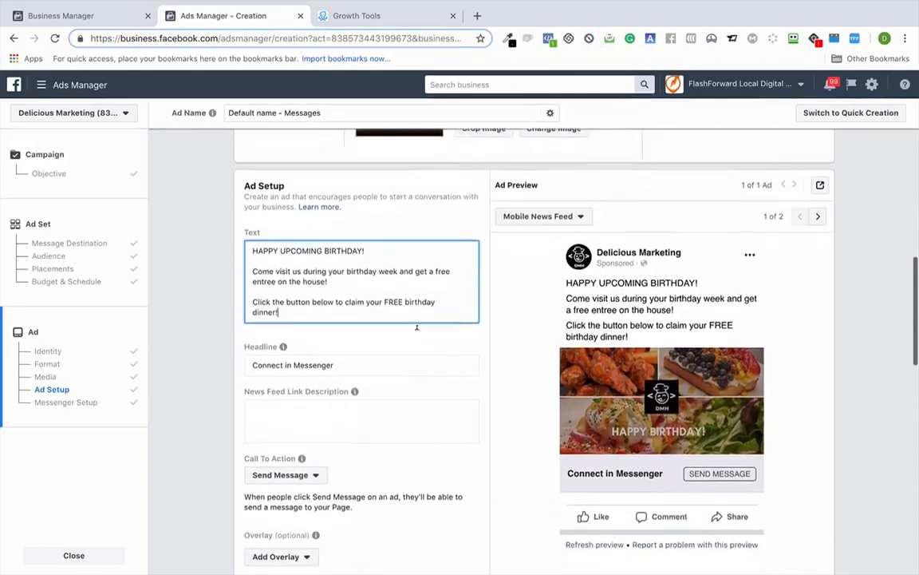
- Replace the headline 'Connect in Messenger' with 'Get a FREE Birthday Dinner On Us!'
{"action": "left_click", "coordinate": [371, 337]}
{"action": "key", "text": "ctrl+a"}
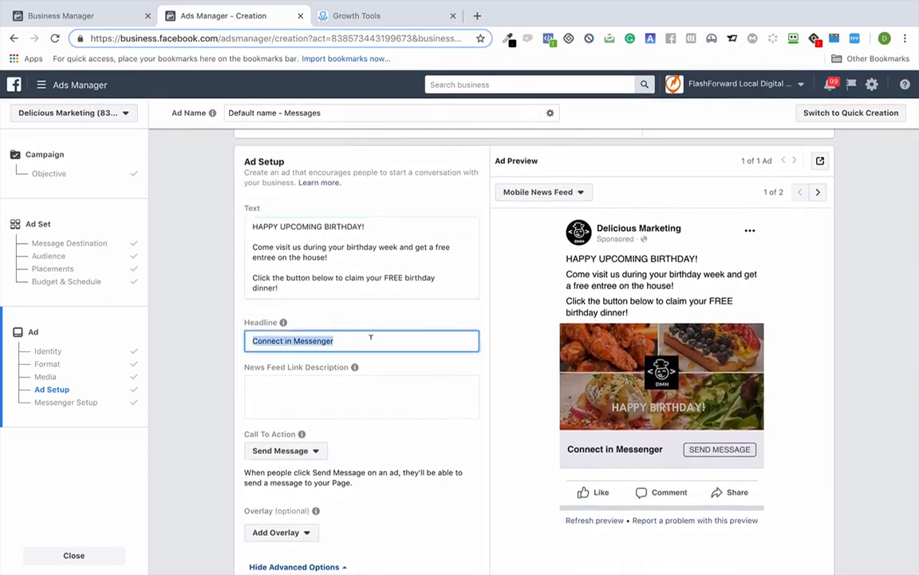
{"action": "type", "text": "Free"}
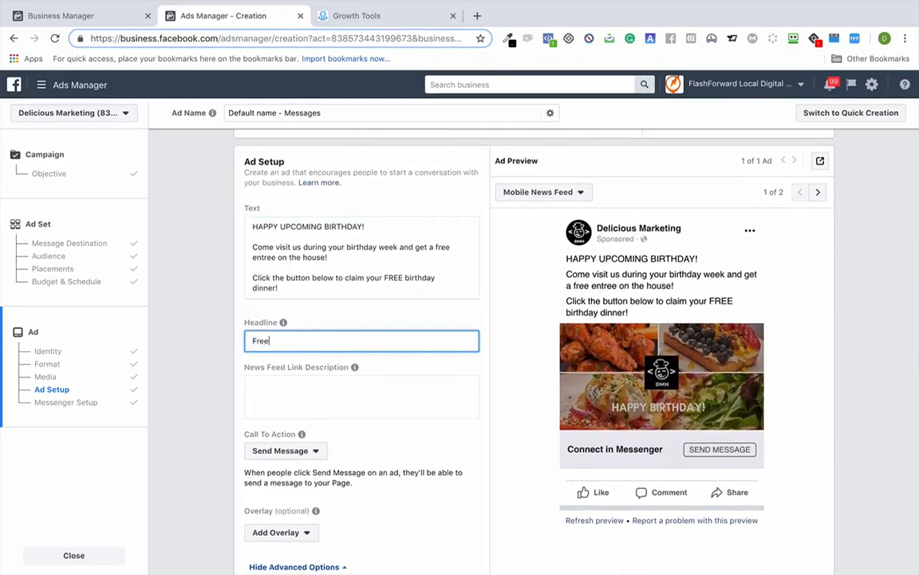
{"action": "key", "text": "BackSpace"}
{"action": "key", "text": "BackSpace"}
{"action": "key", "text": "BackSpace"}
{"action": "key", "text": "BackSpace"}
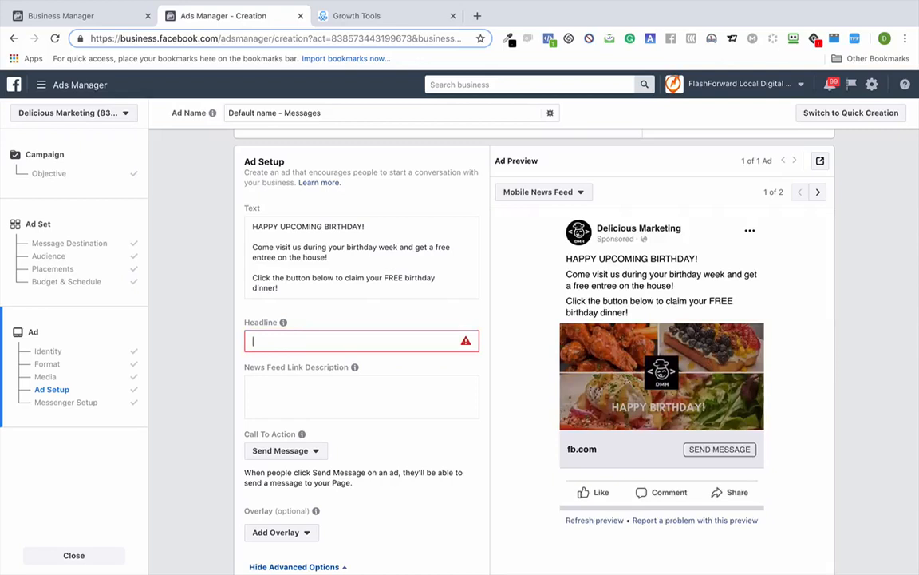
{"action": "type", "text": "Get "}
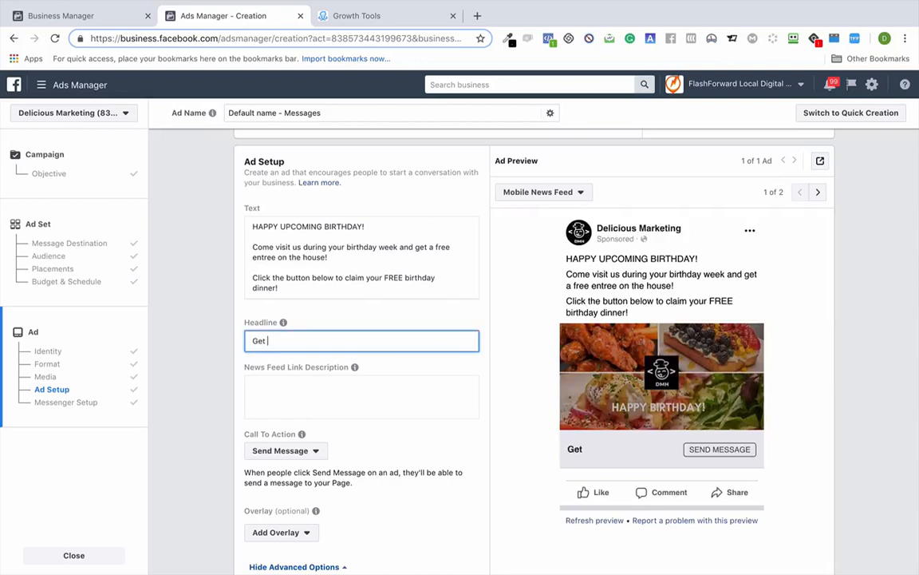
{"action": "type", "text": "a FREE Birthday Di"}
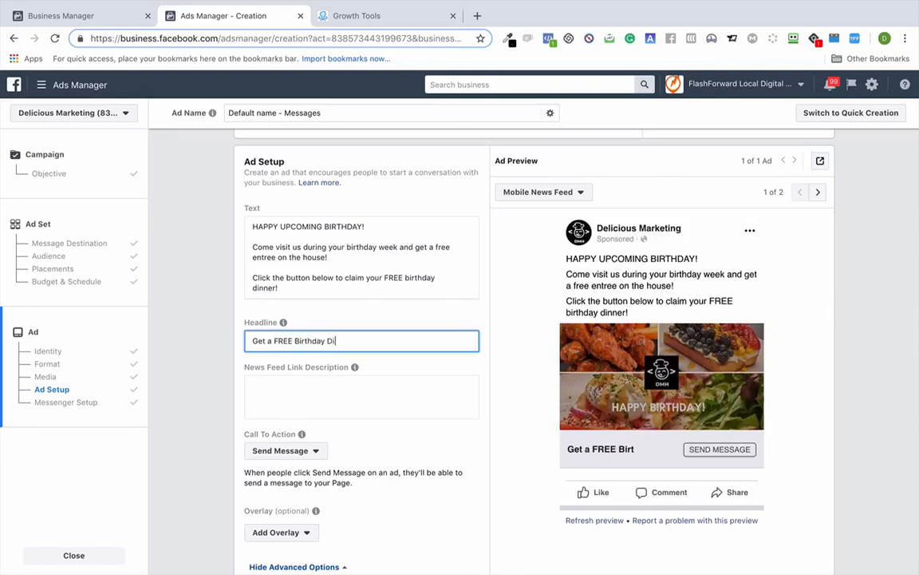
{"action": "type", "text": "nner On Us!"}
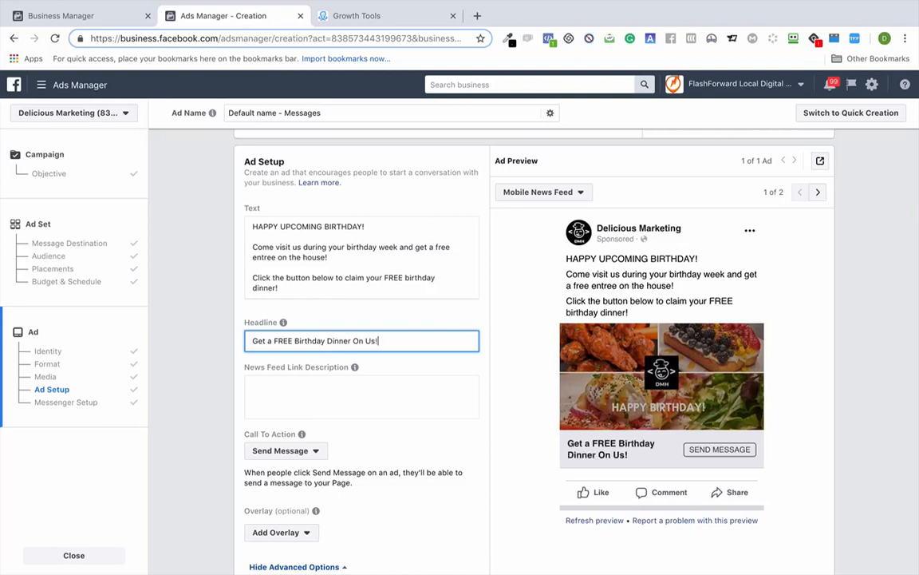
{"action": "left_click", "coordinate": [406, 395]}
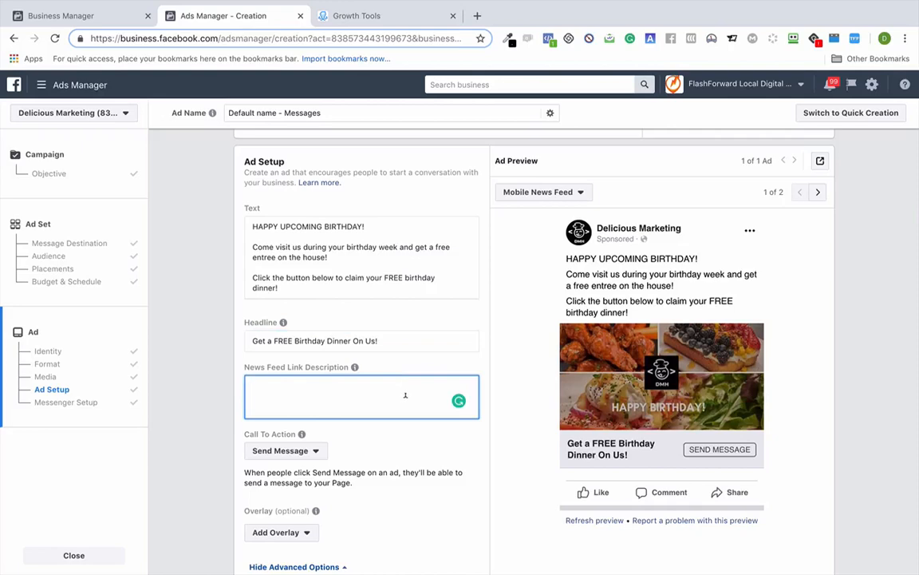
- Pick Learn More from the Call To Action dropdown in place of Send Message
{"action": "scroll", "coordinate": [392, 439], "scroll_direction": "down", "scroll_amount": 3}
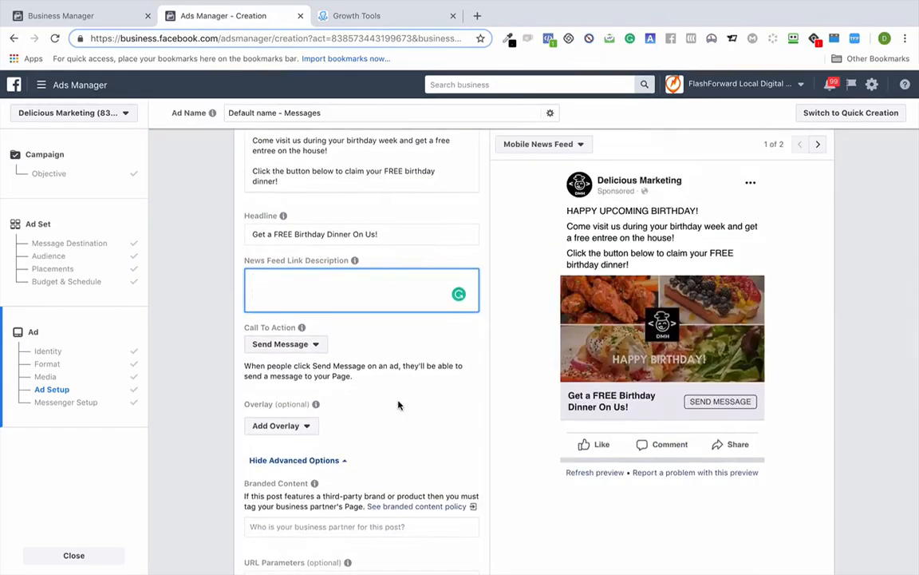
{"action": "scroll", "coordinate": [399, 406], "scroll_direction": "down", "scroll_amount": 3}
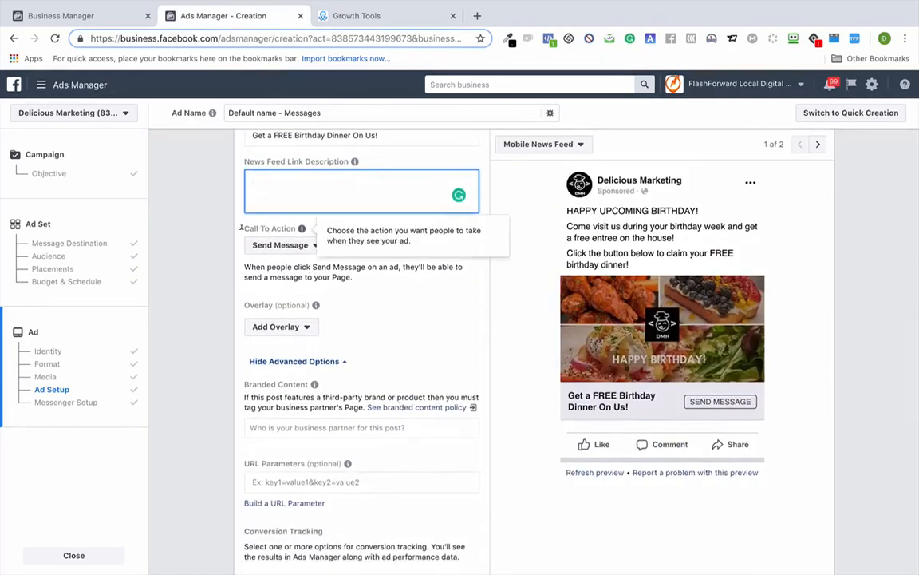
{"action": "left_click", "coordinate": [311, 248]}
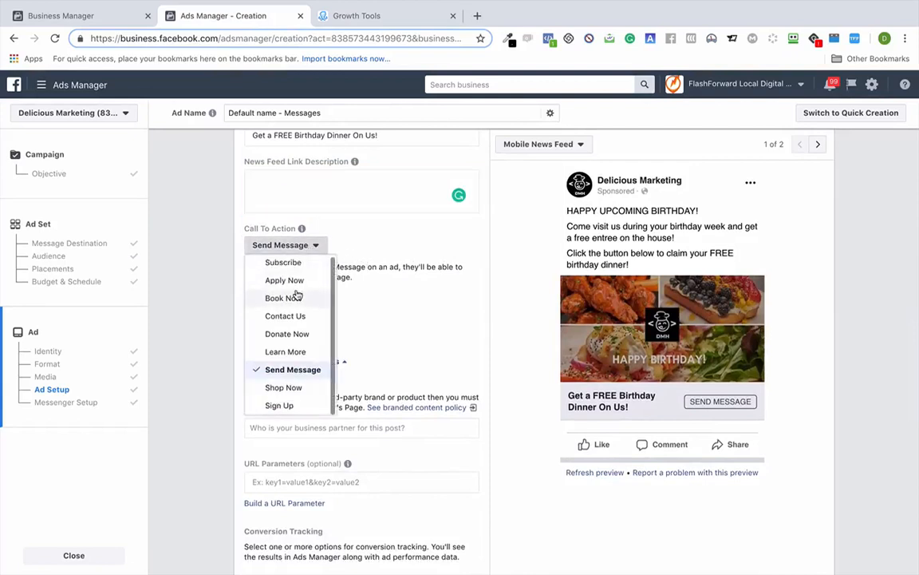
{"action": "left_click", "coordinate": [294, 351]}
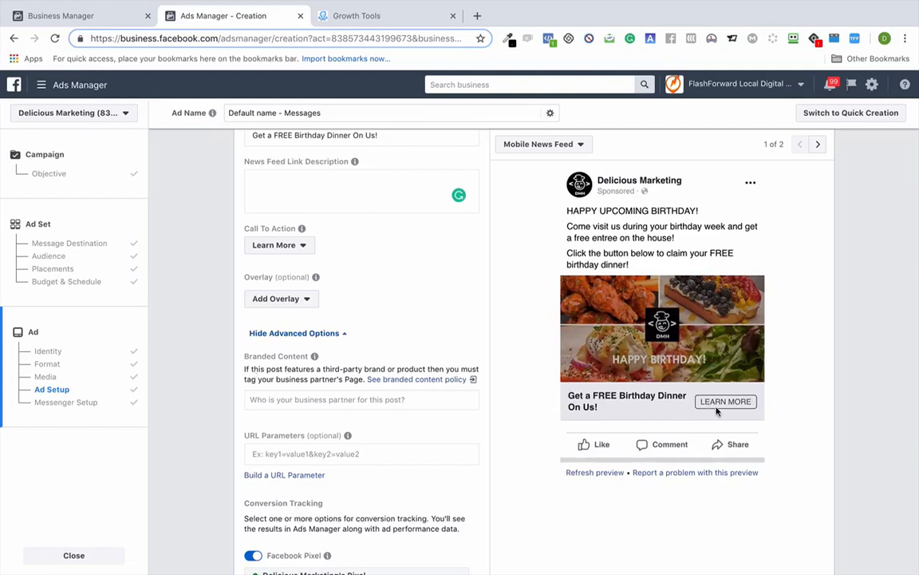
{"action": "left_click", "coordinate": [296, 248]}
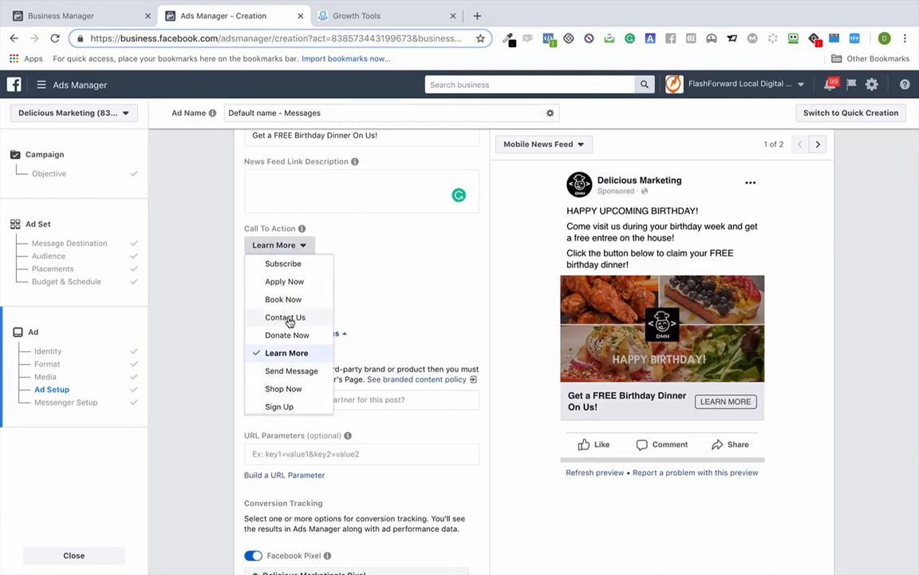
{"action": "left_click", "coordinate": [191, 300]}
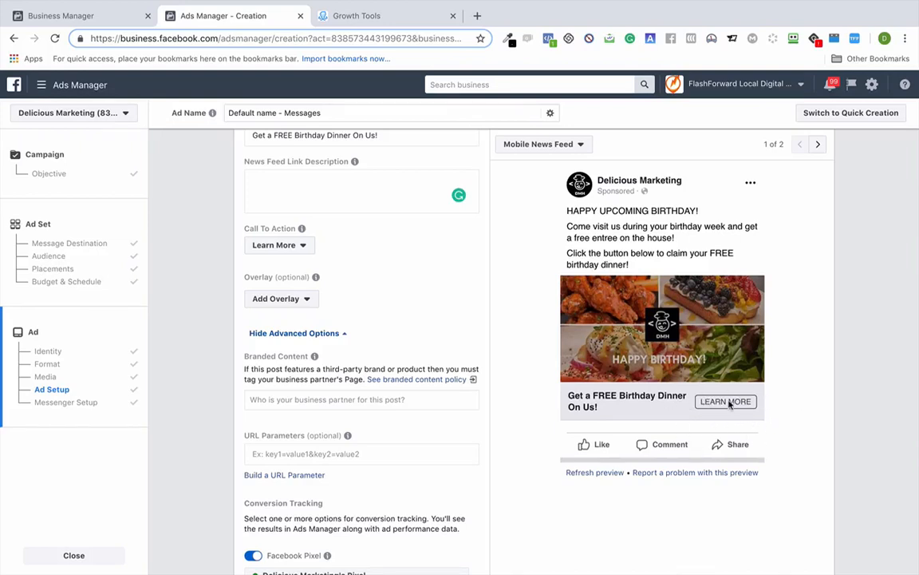
{"action": "scroll", "coordinate": [489, 365], "scroll_direction": "down", "scroll_amount": 1}
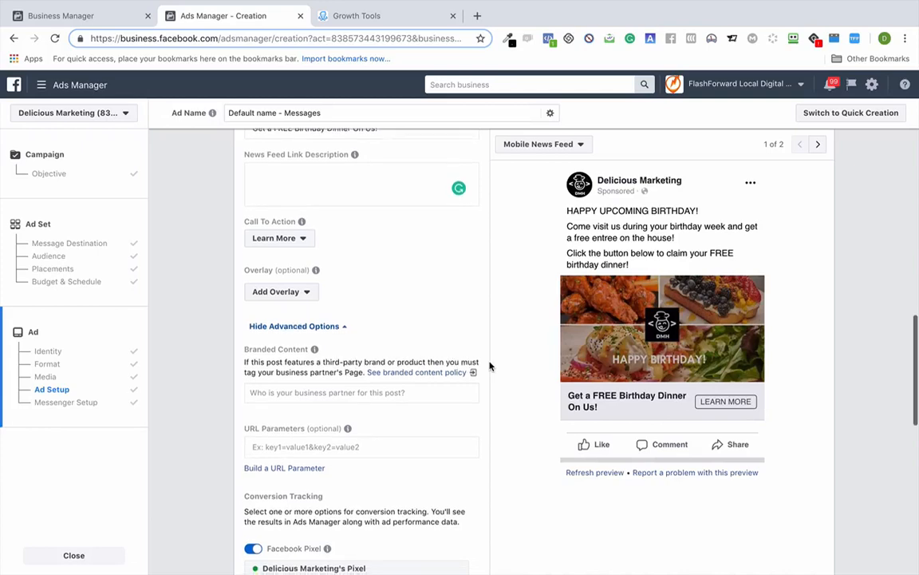
{"action": "scroll", "coordinate": [489, 365], "scroll_direction": "down", "scroll_amount": 5}
{"action": "scroll", "coordinate": [489, 366], "scroll_direction": "down", "scroll_amount": 1}
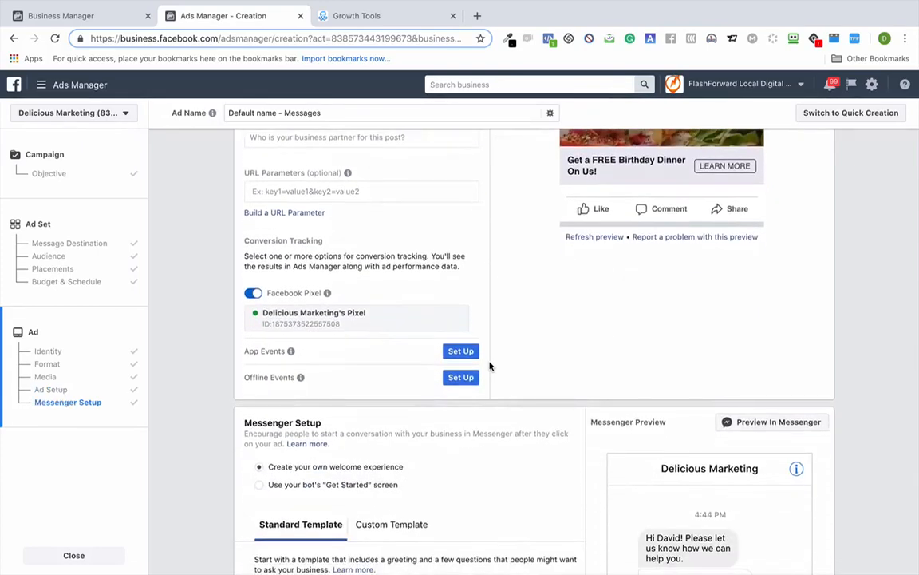
{"action": "scroll", "coordinate": [490, 365], "scroll_direction": "down", "scroll_amount": 5}
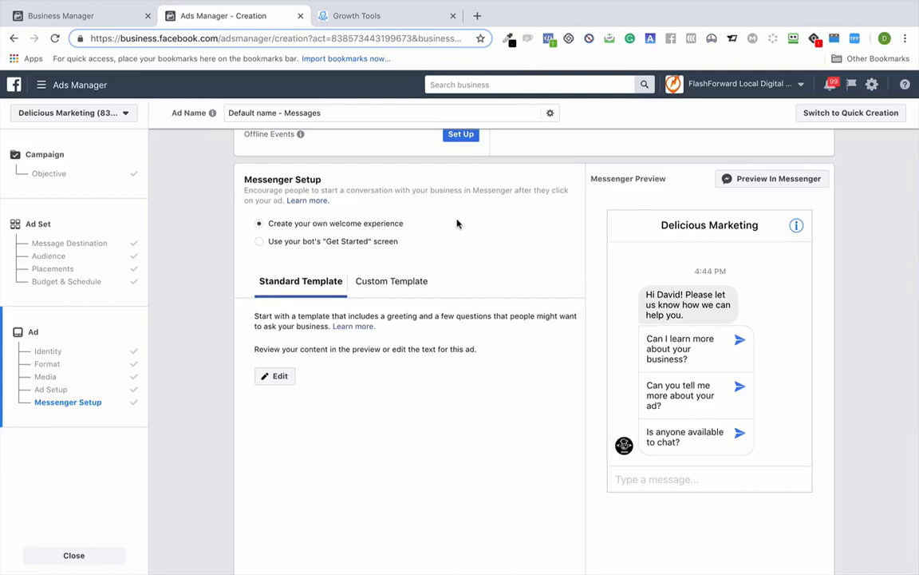
{"action": "scroll", "coordinate": [457, 223], "scroll_direction": "up", "scroll_amount": 5}
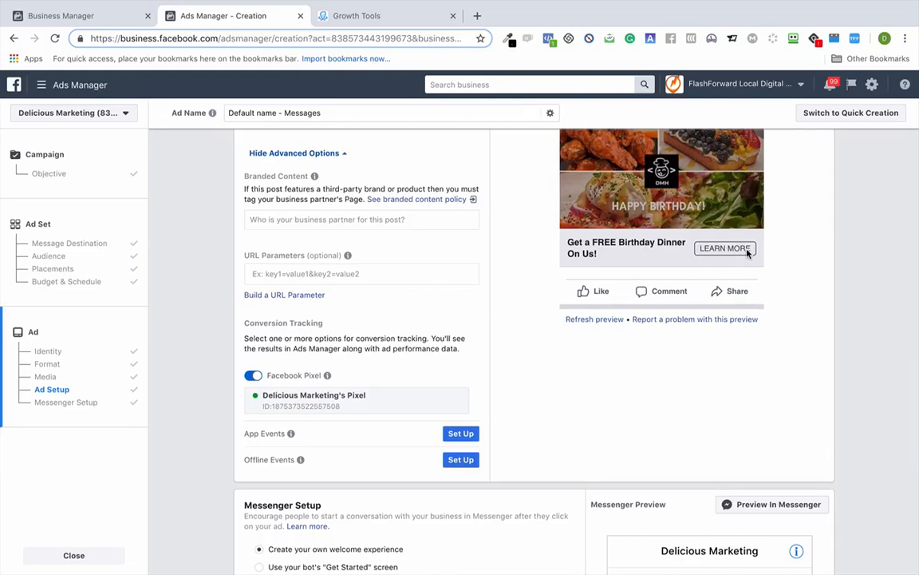
{"action": "scroll", "coordinate": [747, 252], "scroll_direction": "down", "scroll_amount": 2}
{"action": "scroll", "coordinate": [747, 252], "scroll_direction": "down", "scroll_amount": 3}
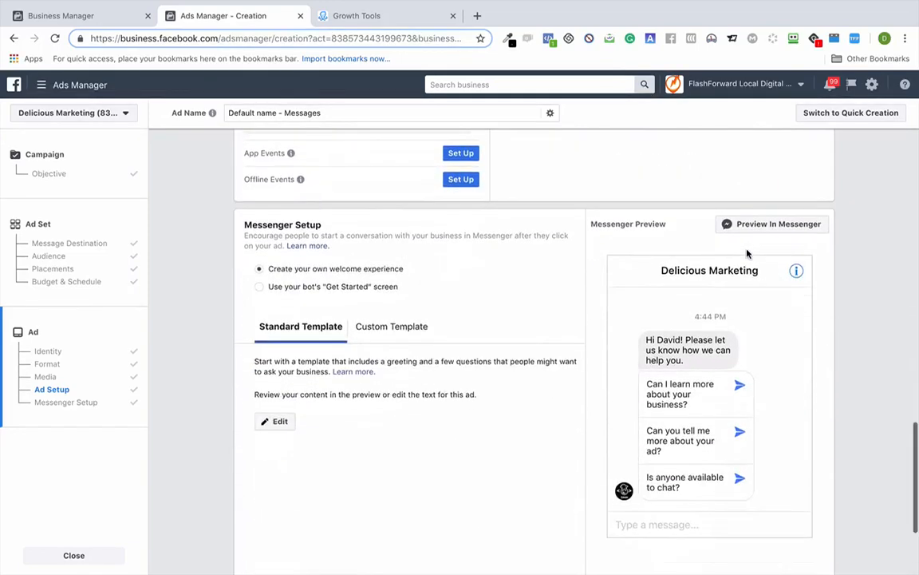
{"action": "scroll", "coordinate": [747, 253], "scroll_direction": "down", "scroll_amount": 2}
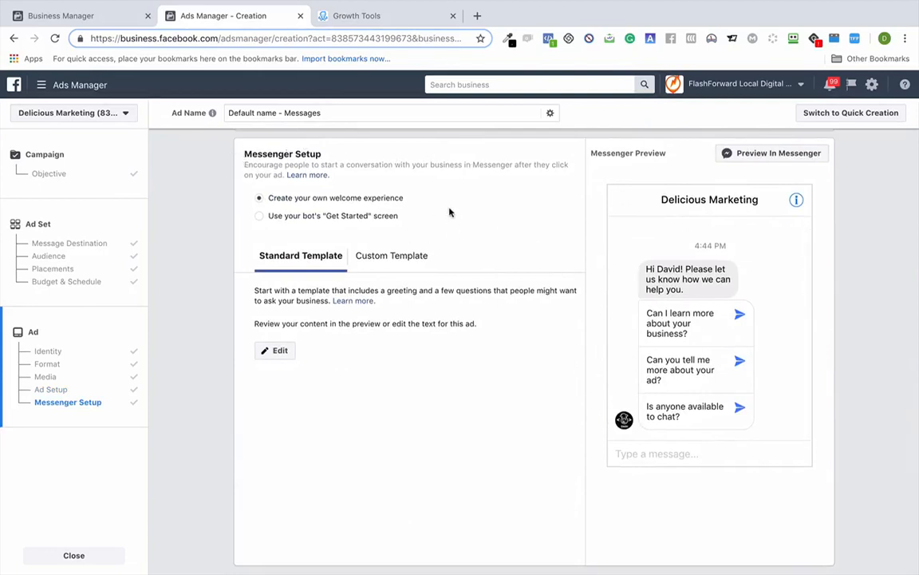
- Switch the Messenger welcome template to a new custom template
{"action": "left_click", "coordinate": [422, 257]}
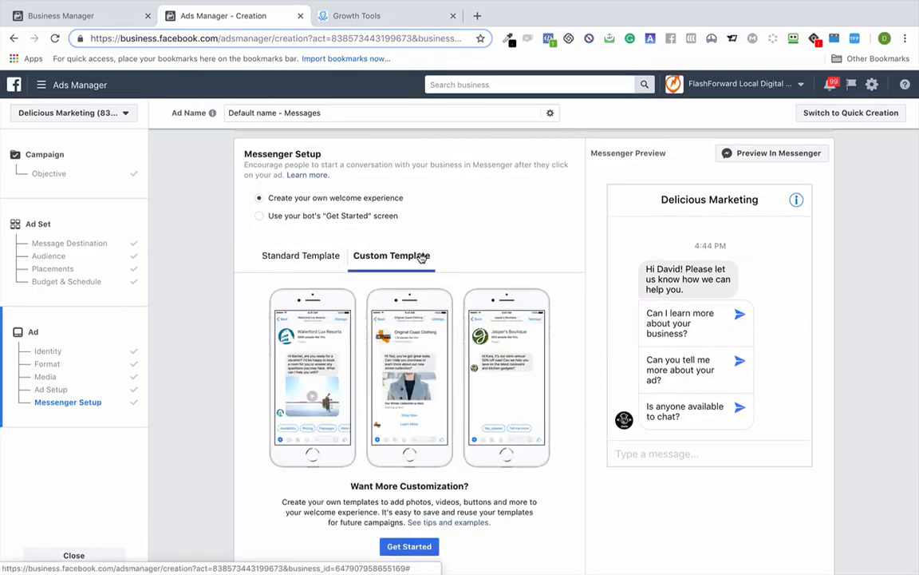
{"action": "scroll", "coordinate": [399, 335], "scroll_direction": "down", "scroll_amount": 3}
{"action": "scroll", "coordinate": [362, 408], "scroll_direction": "up", "scroll_amount": 1}
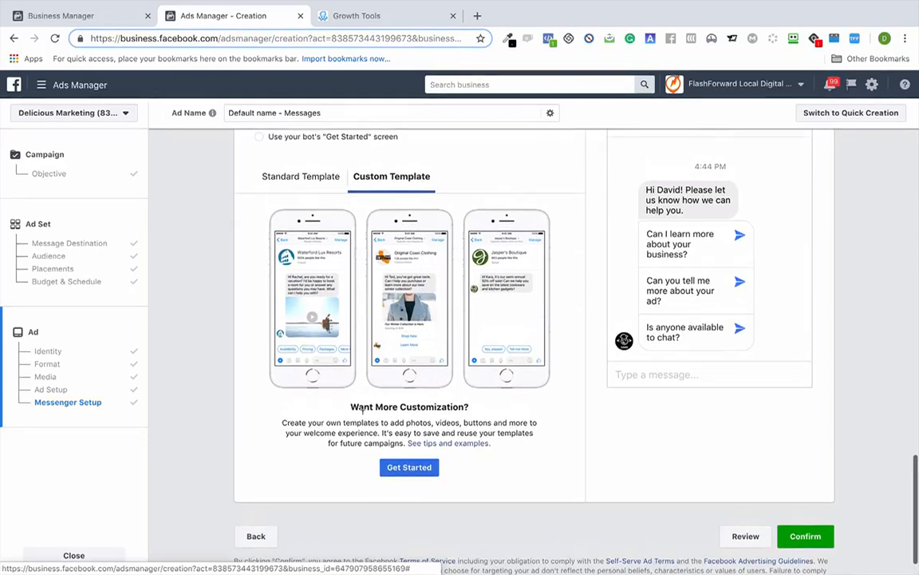
{"action": "left_click", "coordinate": [430, 470]}
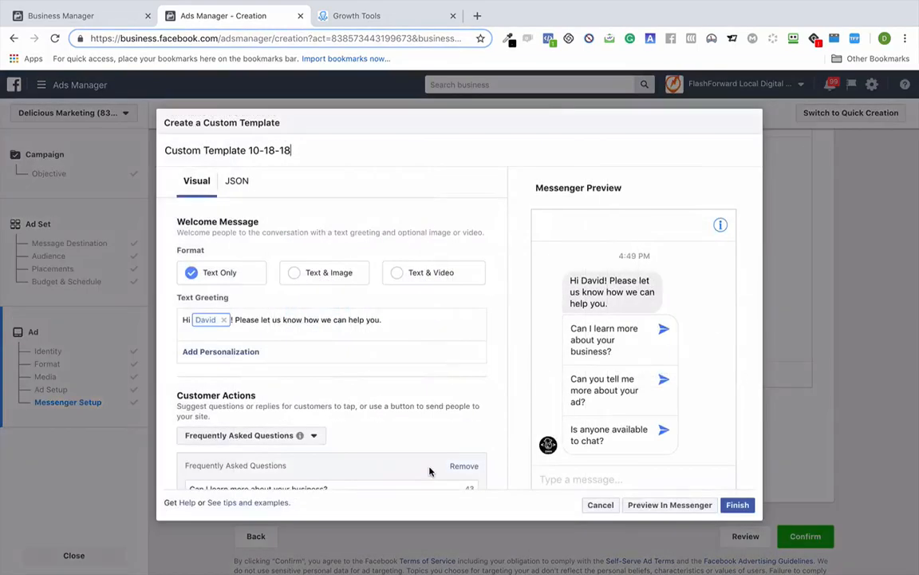
- Show the custom template's JSON code editor
{"action": "left_click", "coordinate": [238, 184]}
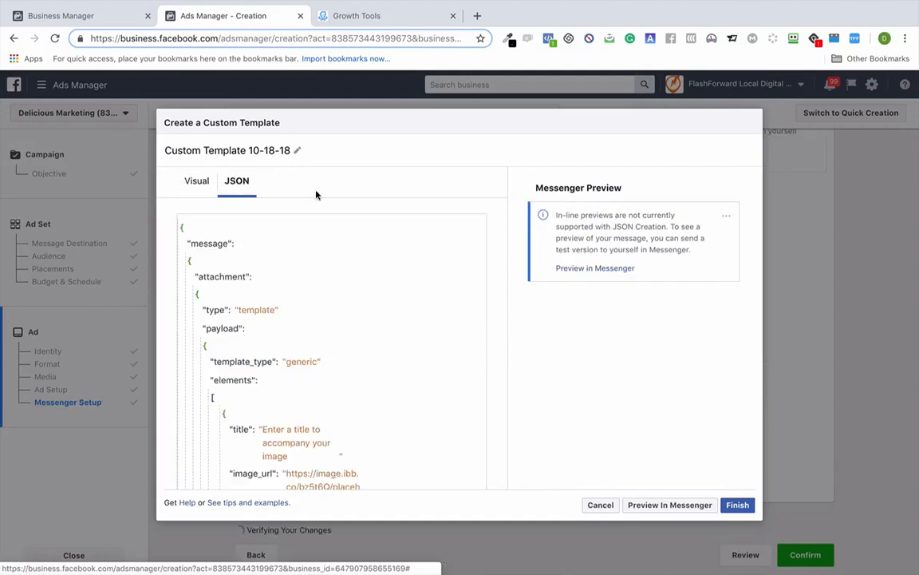
{"action": "scroll", "coordinate": [316, 195], "scroll_direction": "down", "scroll_amount": 1}
{"action": "scroll", "coordinate": [281, 242], "scroll_direction": "down", "scroll_amount": 5}
{"action": "scroll", "coordinate": [281, 242], "scroll_direction": "down", "scroll_amount": 2}
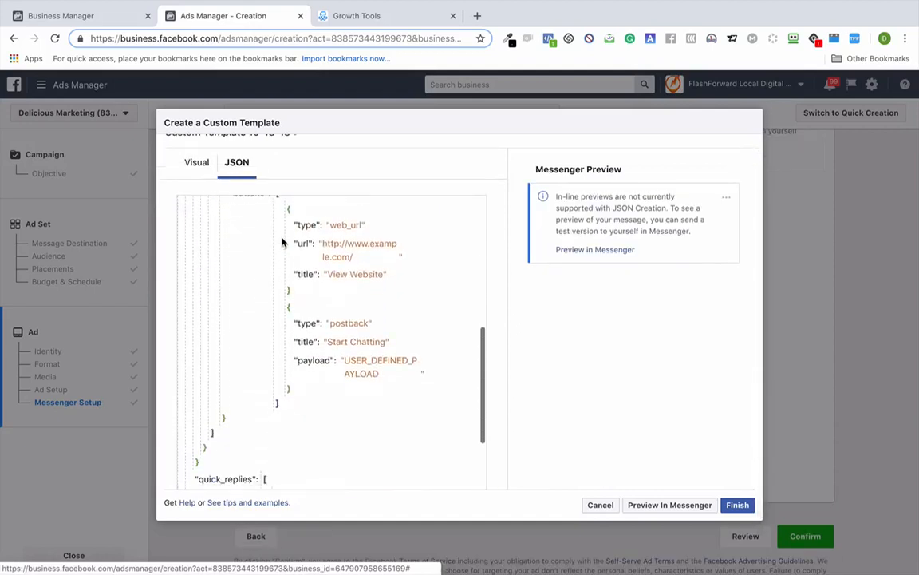
{"action": "scroll", "coordinate": [281, 242], "scroll_direction": "up", "scroll_amount": 7}
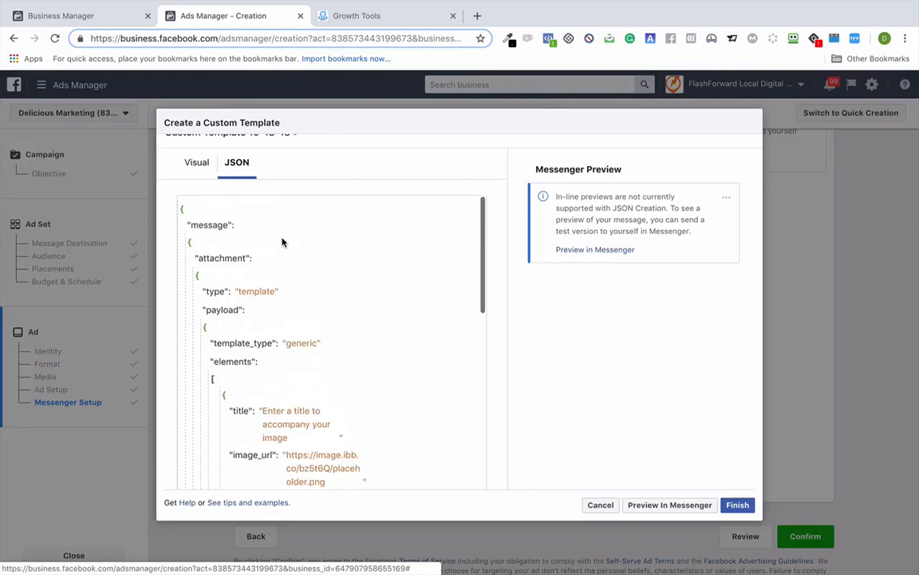
- Put the JSON editor in text mode, select all the sample code, and delete it
{"action": "left_click", "coordinate": [187, 227]}
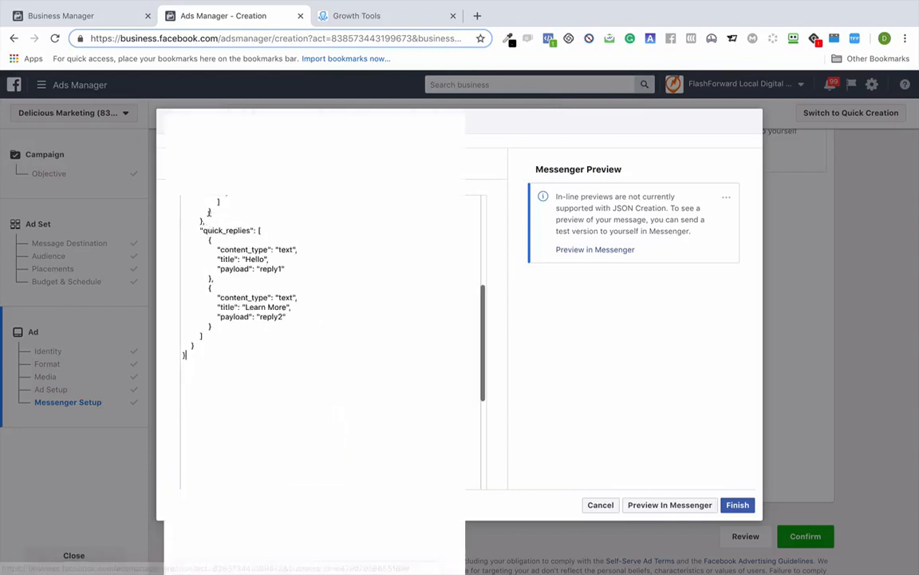
{"action": "left_click", "coordinate": [169, 205]}
{"action": "left_click", "coordinate": [226, 200]}
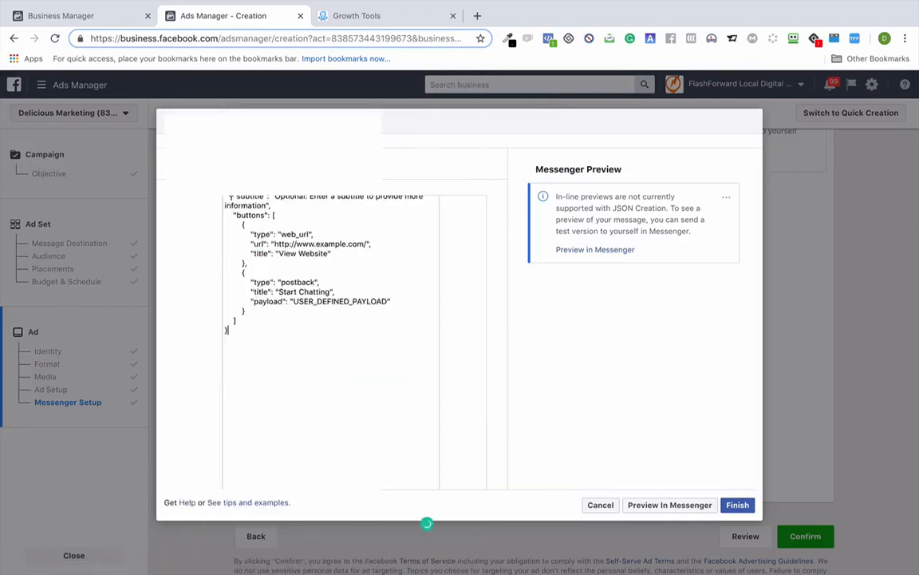
{"action": "scroll", "coordinate": [229, 197], "scroll_direction": "up", "scroll_amount": 3}
{"action": "left_click", "coordinate": [201, 221]}
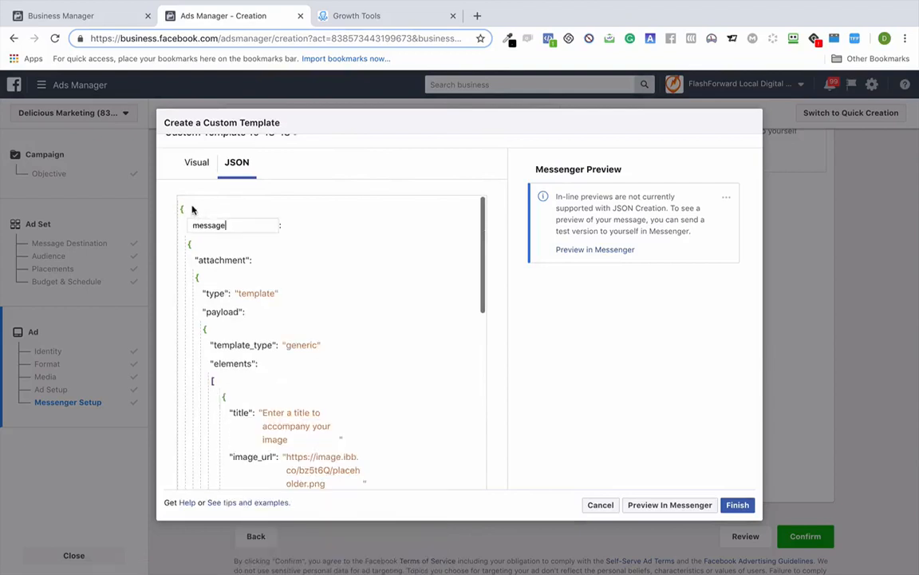
{"action": "left_click", "coordinate": [182, 207]}
{"action": "left_click", "coordinate": [181, 207]}
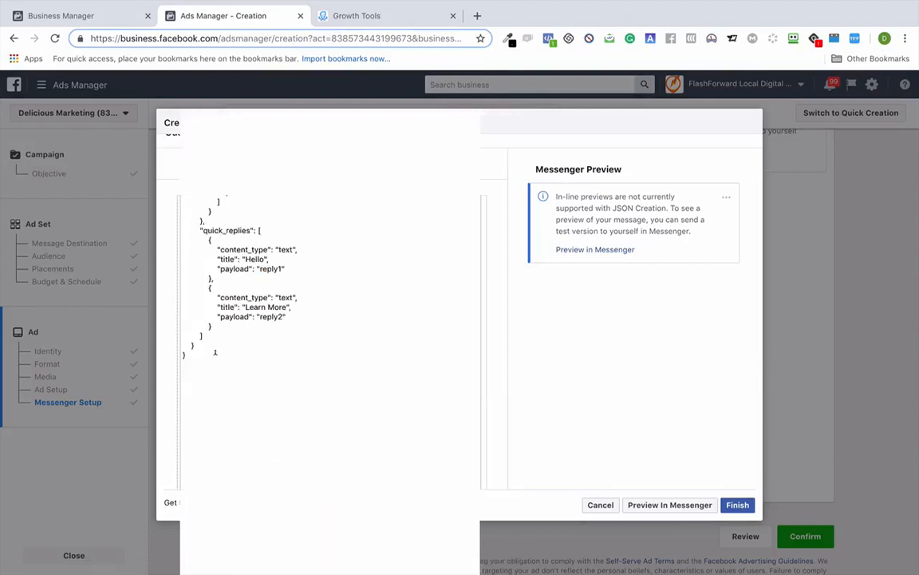
{"action": "left_click_drag", "start_coordinate": [165, 319], "coordinate": [199, 167]}
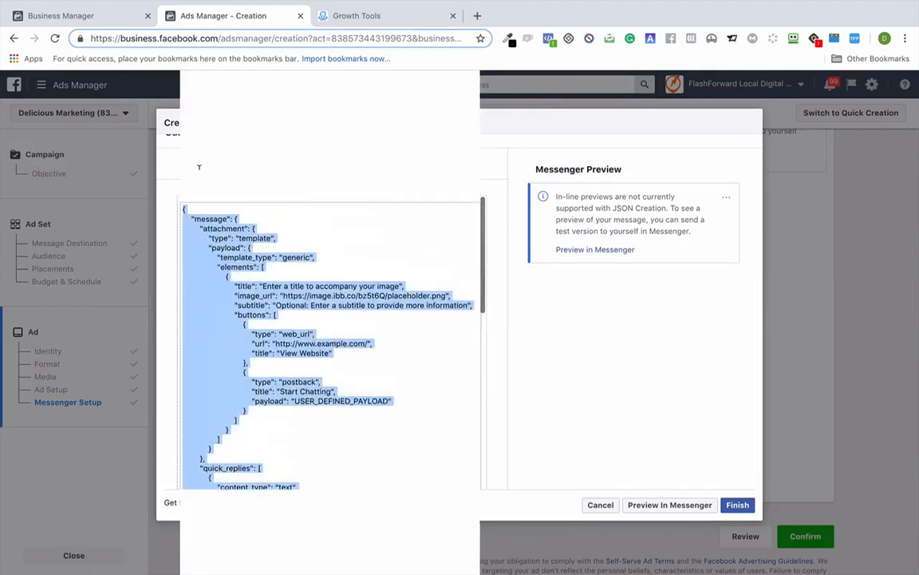
{"action": "key", "text": "BackSpace"}
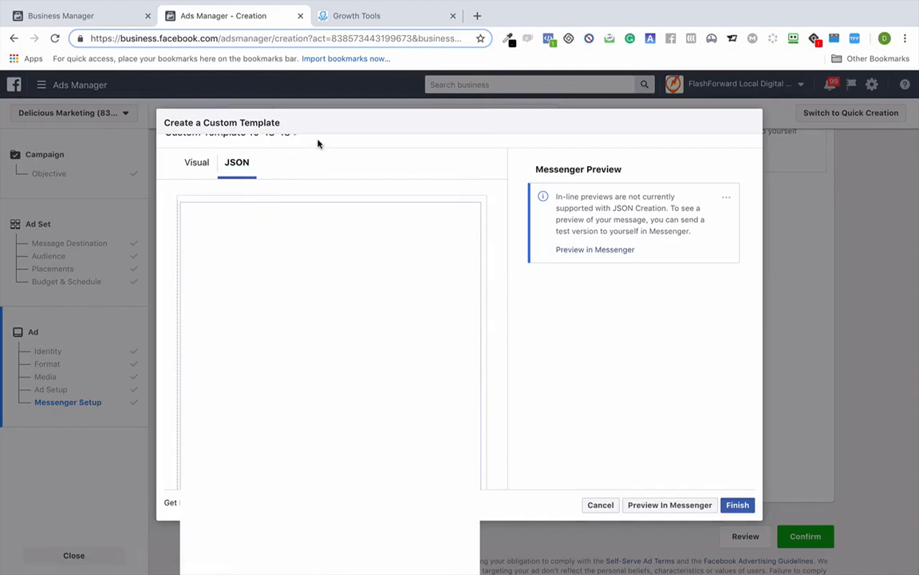
- Copy the Birthday Bot's Facebook Ads JSON from ManyChat Growth Tools into the Ads Manager template
{"action": "left_click", "coordinate": [354, 24]}
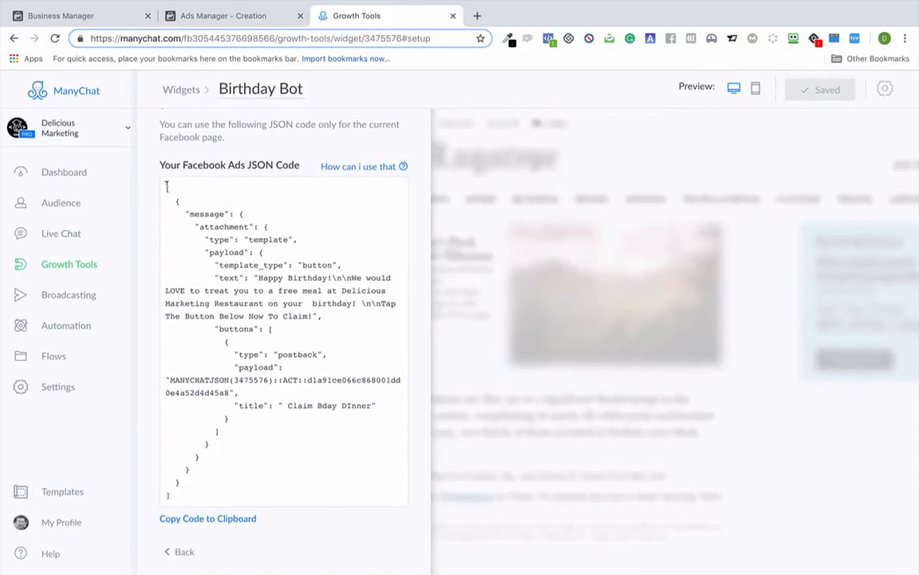
{"action": "left_click_drag", "start_coordinate": [166, 185], "coordinate": [283, 513]}
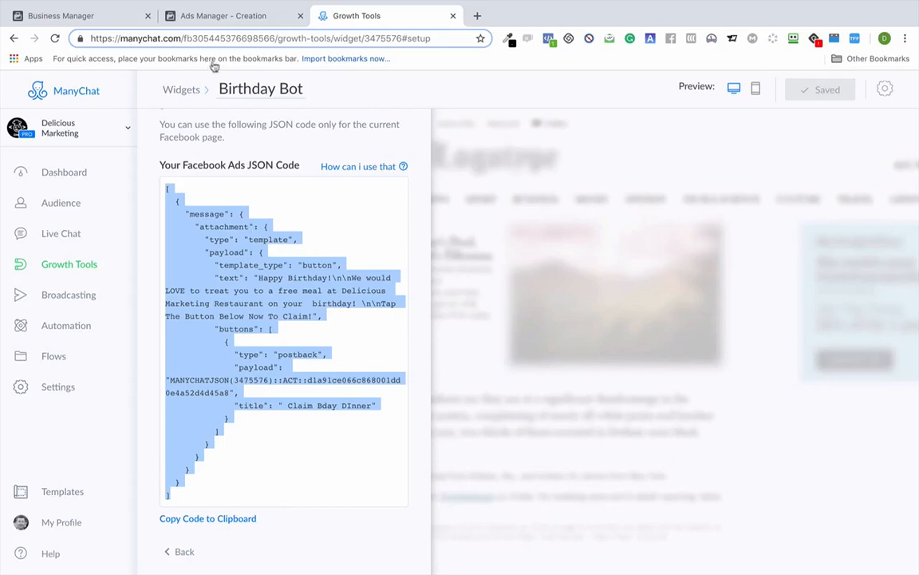
{"action": "left_click", "coordinate": [226, 16]}
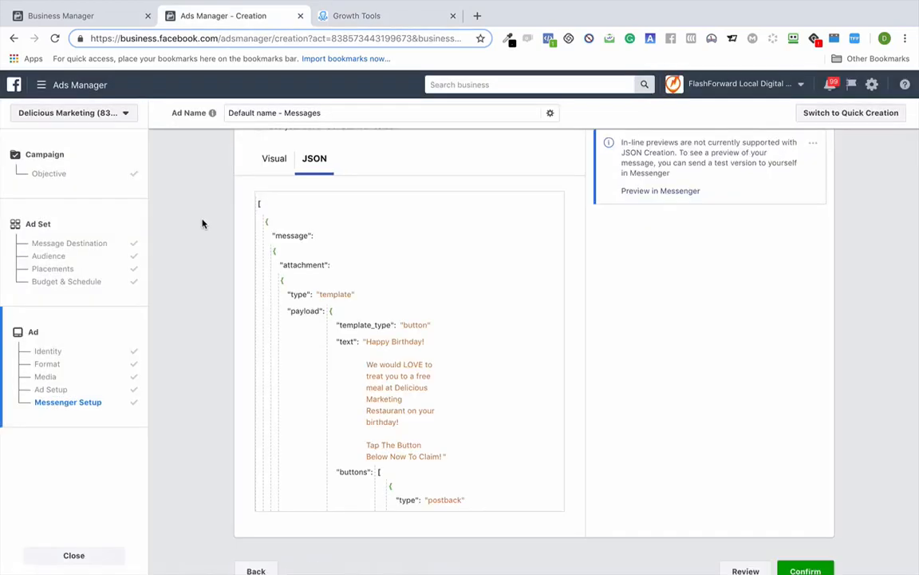
- Send a Preview in Messenger test of the birthday welcome message, then open a new browser tab
{"action": "scroll", "coordinate": [202, 223], "scroll_direction": "up", "scroll_amount": 3}
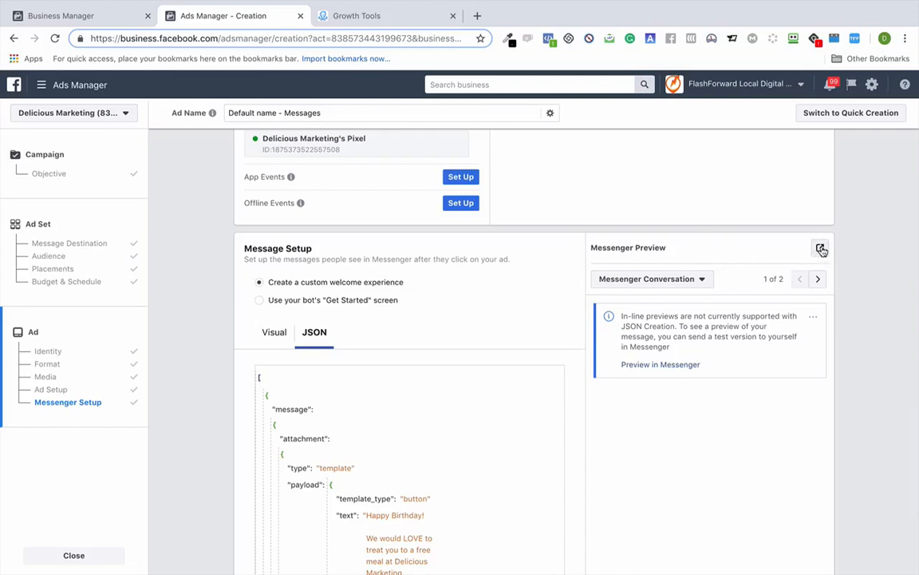
{"action": "scroll", "coordinate": [468, 405], "scroll_direction": "down", "scroll_amount": 3}
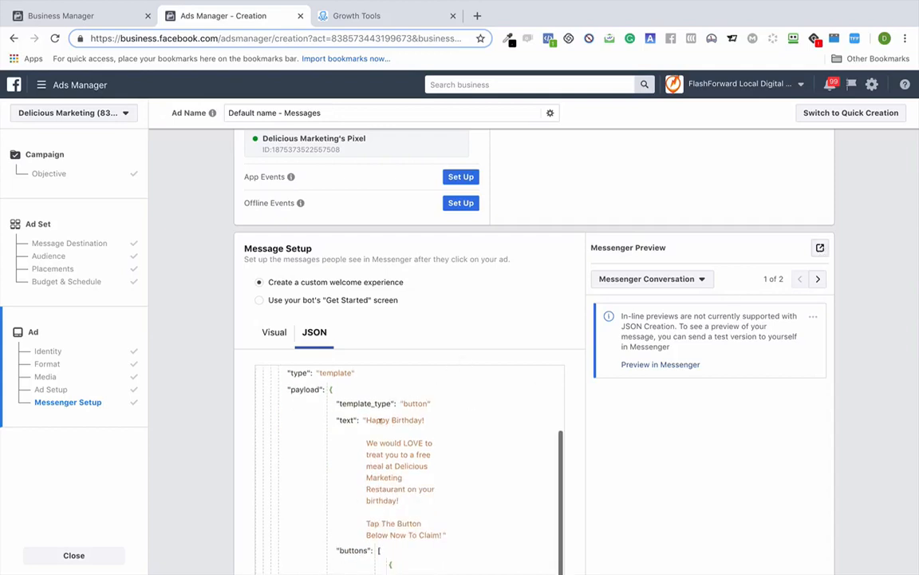
{"action": "left_click", "coordinate": [820, 248]}
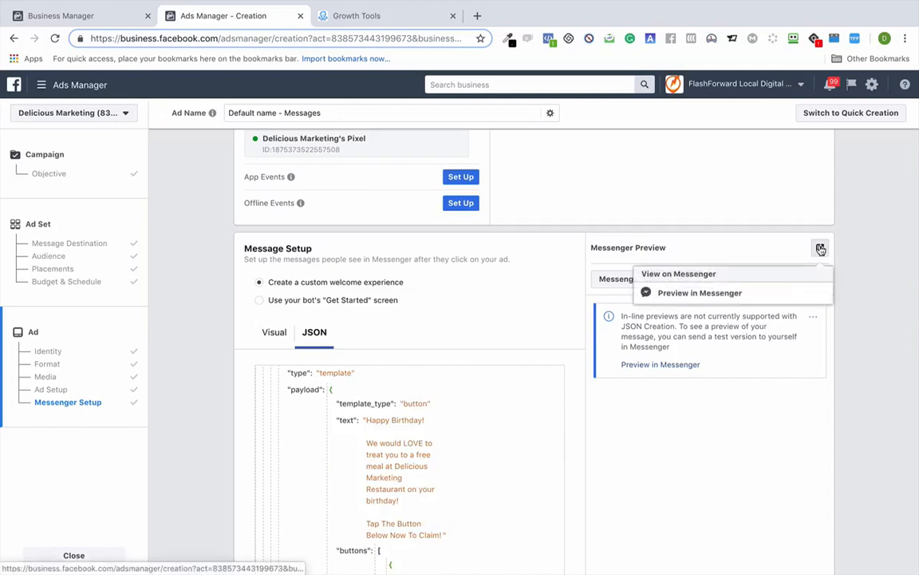
{"action": "left_click", "coordinate": [699, 293]}
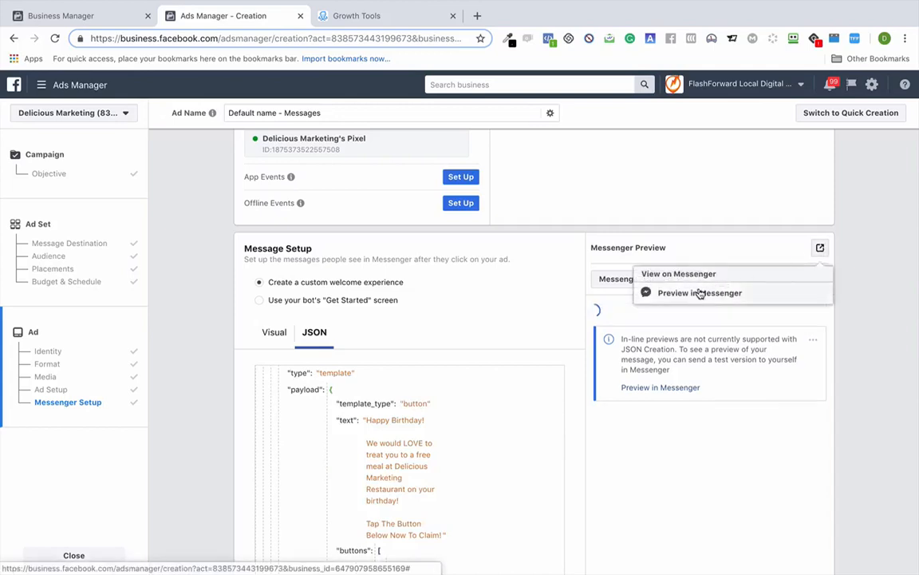
{"action": "left_click", "coordinate": [477, 16]}
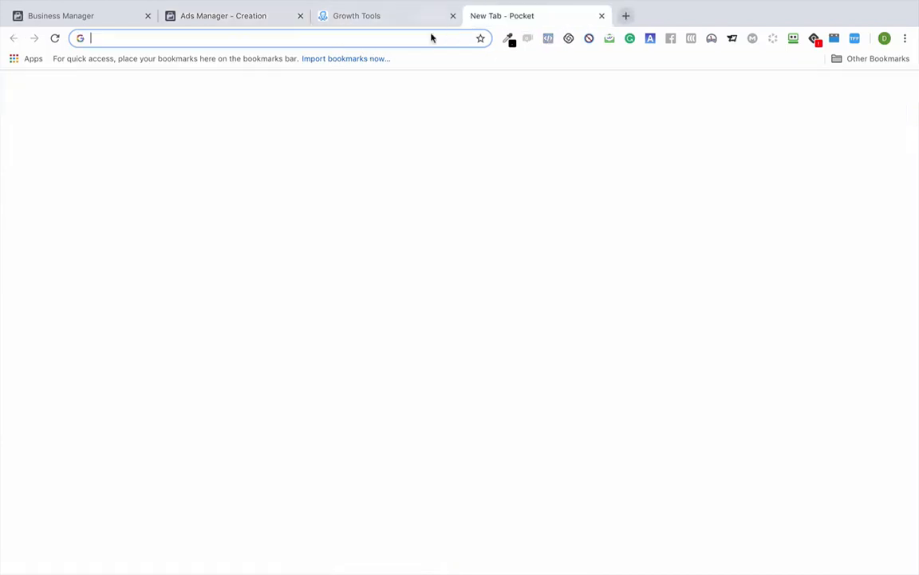
- Load facebook.com and choose Claim Bday Dinner in the Delicious Marketing test chat
{"action": "type", "text": "facebook.com"}
{"action": "key", "text": "Return"}
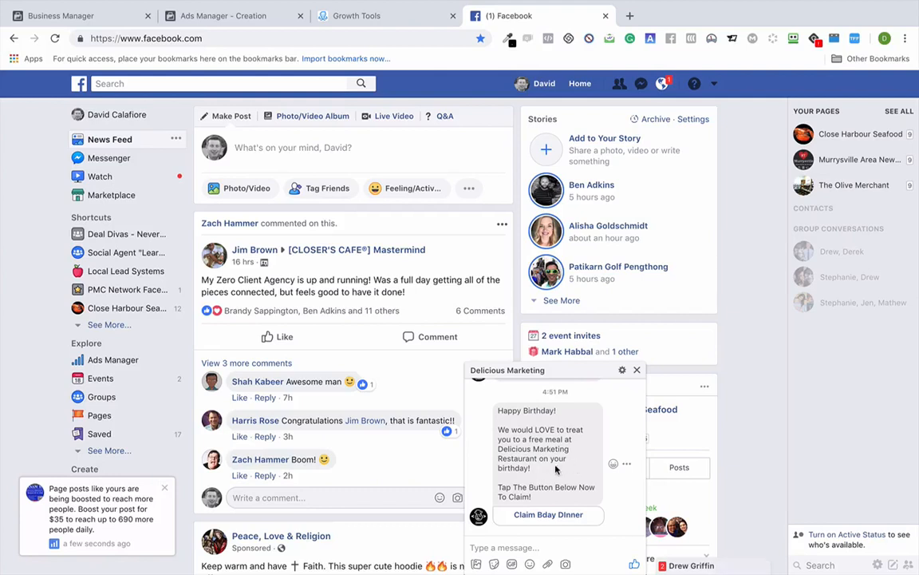
{"action": "left_click", "coordinate": [546, 515]}
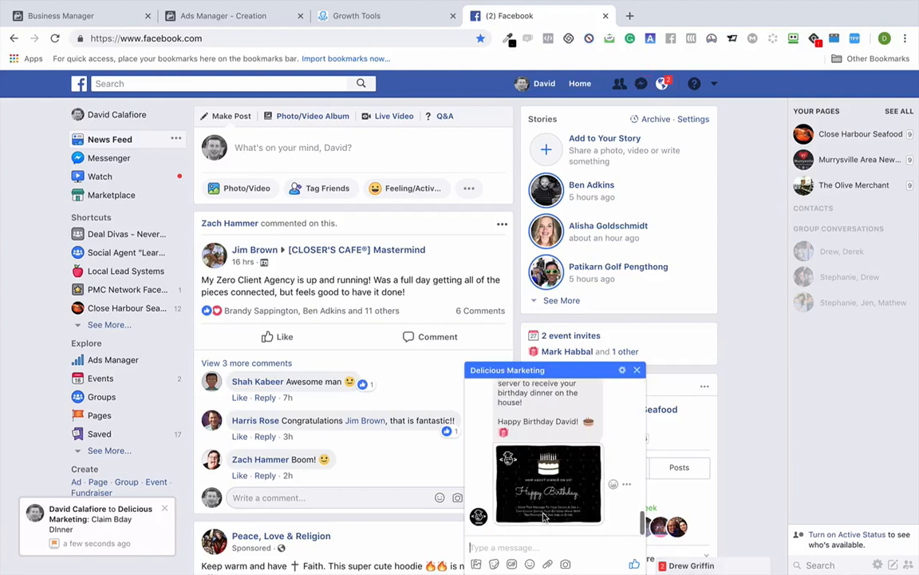
- Choose REDEEM FREE ENTREE in the birthday chat
{"action": "scroll", "coordinate": [543, 503], "scroll_direction": "up", "scroll_amount": 5}
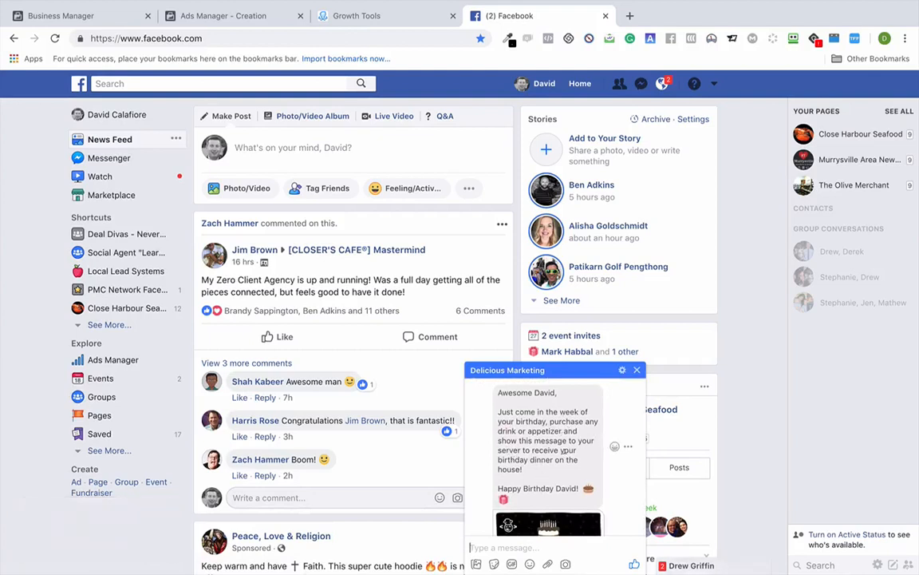
{"action": "scroll", "coordinate": [575, 429], "scroll_direction": "down", "scroll_amount": 1}
{"action": "scroll", "coordinate": [575, 429], "scroll_direction": "down", "scroll_amount": 3}
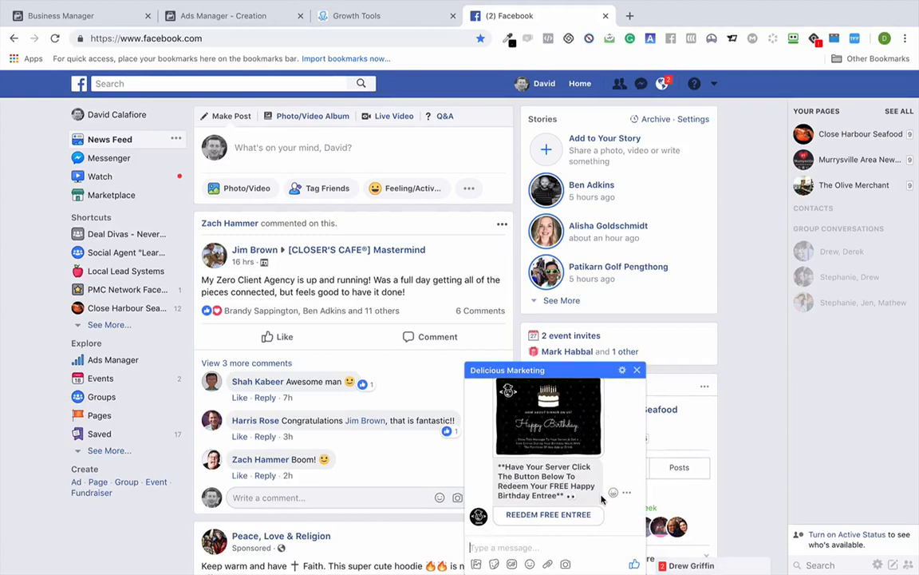
{"action": "left_click", "coordinate": [549, 513]}
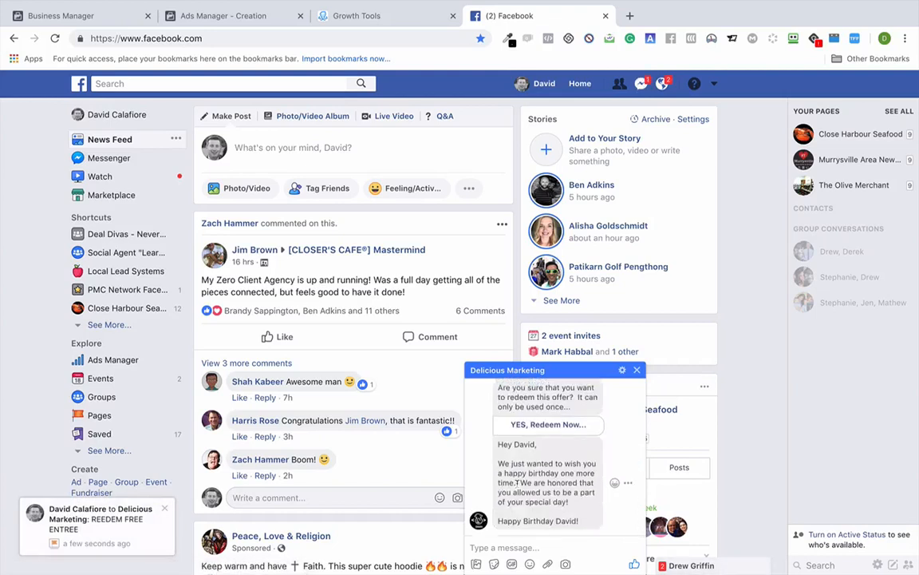
{"action": "scroll", "coordinate": [527, 478], "scroll_direction": "up", "scroll_amount": 3}
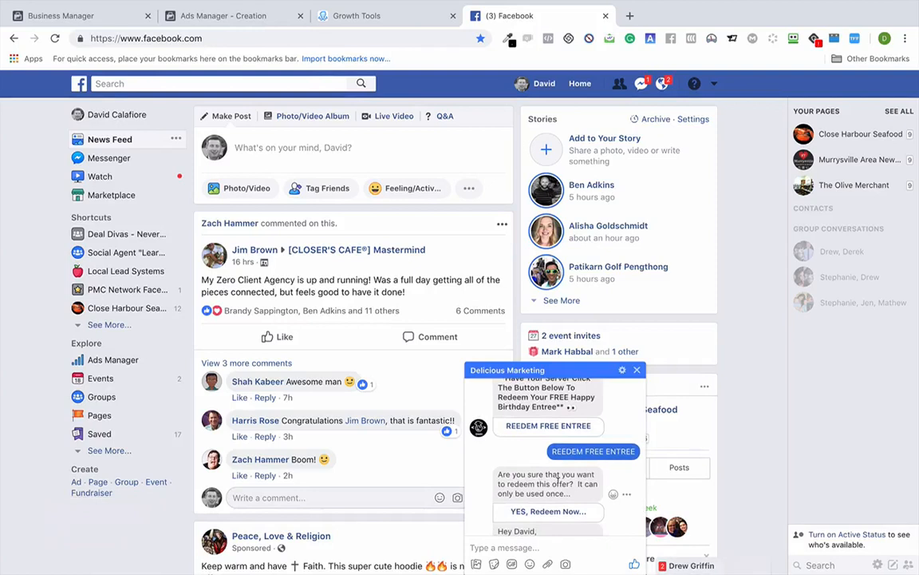
- Confirm the birthday offer with the 'YES, Redeem Now…' quick reply in the chat
{"action": "left_click", "coordinate": [542, 514]}
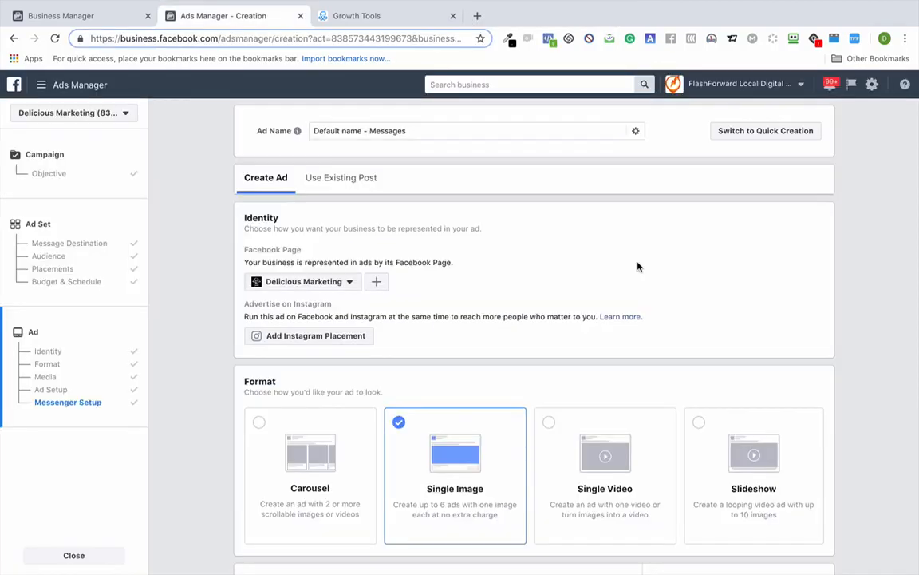
{"action": "scroll", "coordinate": [636, 265], "scroll_direction": "down", "scroll_amount": 20}
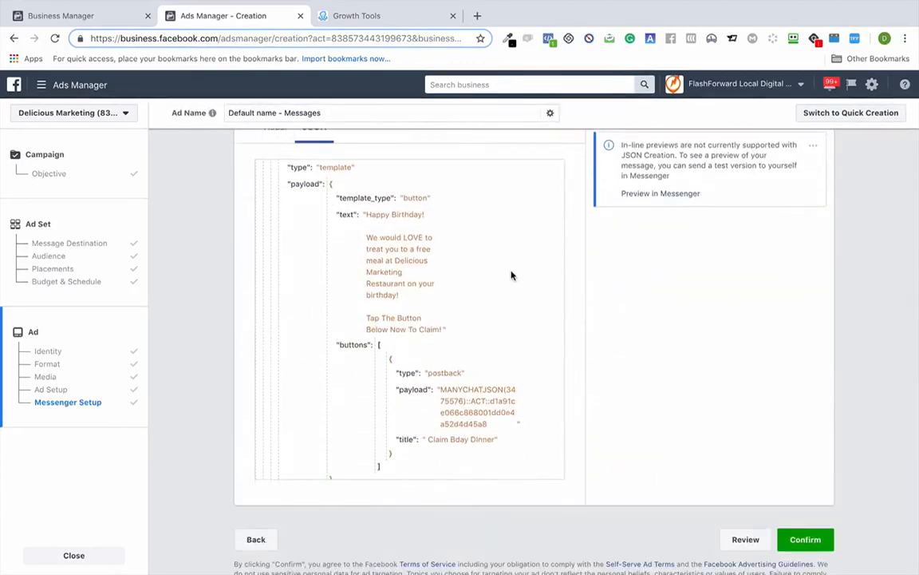
{"action": "scroll", "coordinate": [512, 275], "scroll_direction": "up", "scroll_amount": 3}
{"action": "scroll", "coordinate": [608, 314], "scroll_direction": "up", "scroll_amount": 6}
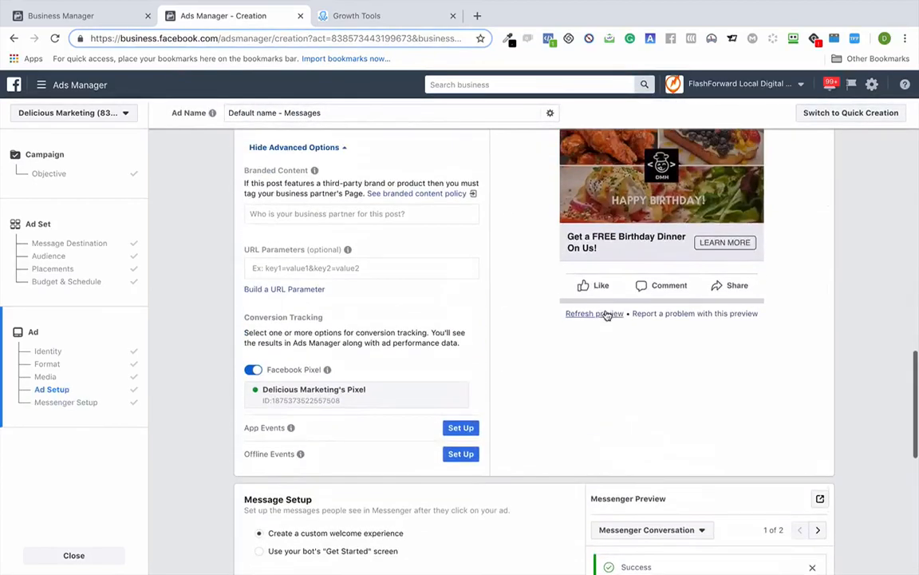
{"action": "scroll", "coordinate": [470, 232], "scroll_direction": "up", "scroll_amount": 2}
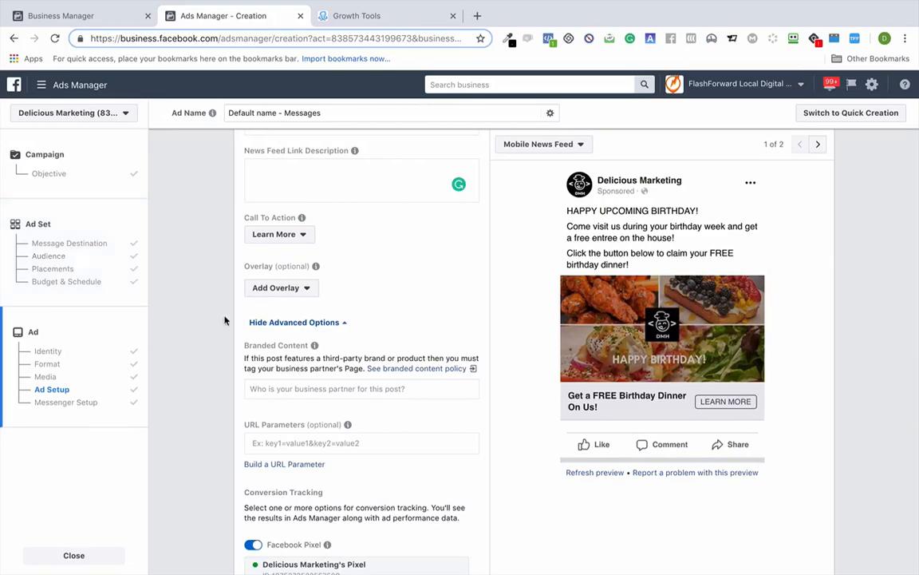
{"action": "scroll", "coordinate": [233, 322], "scroll_direction": "down", "scroll_amount": 10}
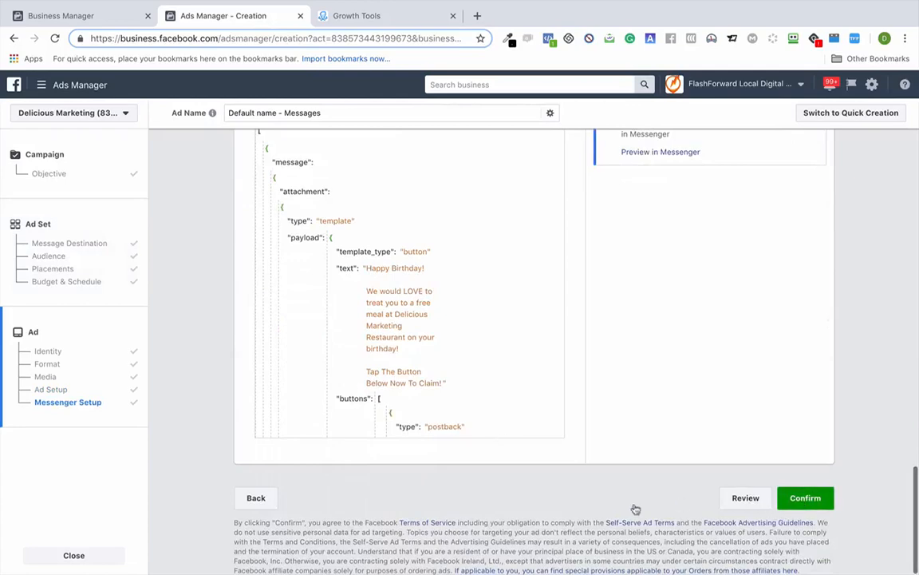
{"action": "scroll", "coordinate": [610, 514], "scroll_direction": "up", "scroll_amount": 3}
{"action": "scroll", "coordinate": [611, 514], "scroll_direction": "up", "scroll_amount": 8}
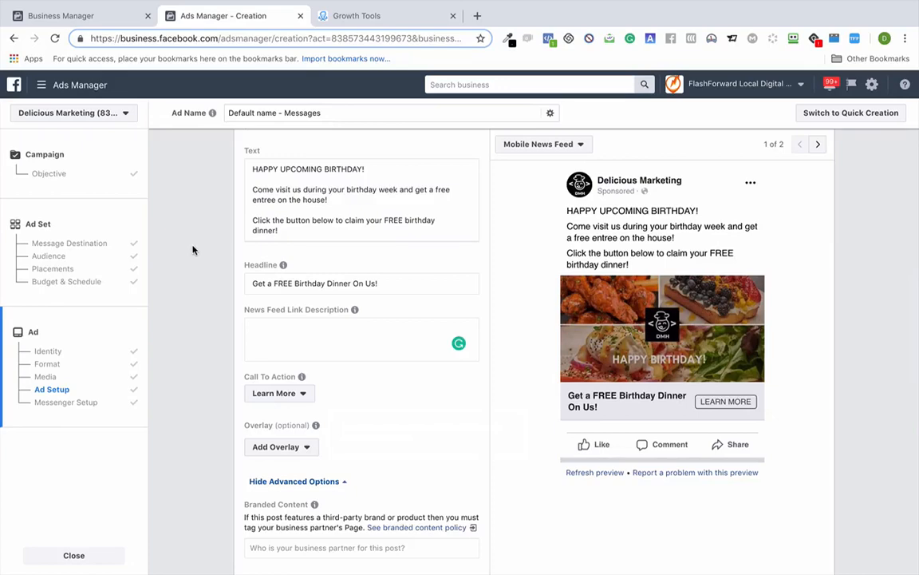
{"action": "scroll", "coordinate": [193, 250], "scroll_direction": "up", "scroll_amount": 10}
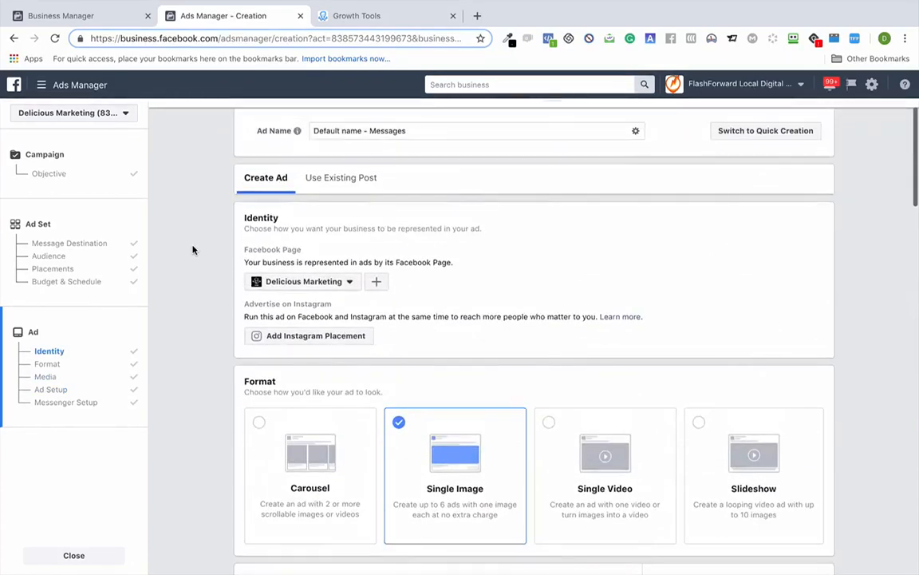